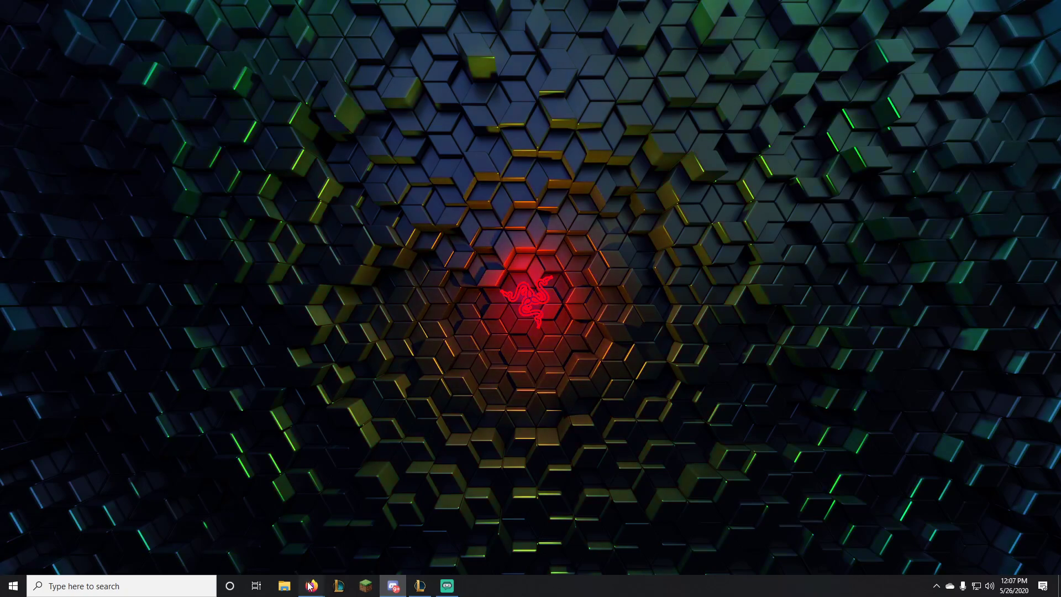
- View the Hypixel SkyBlock screenshot open in Firefox and close its tab
{"action": "mouse_move", "coordinate": [311, 586]}
{"action": "left_click", "coordinate": [361, 497]}
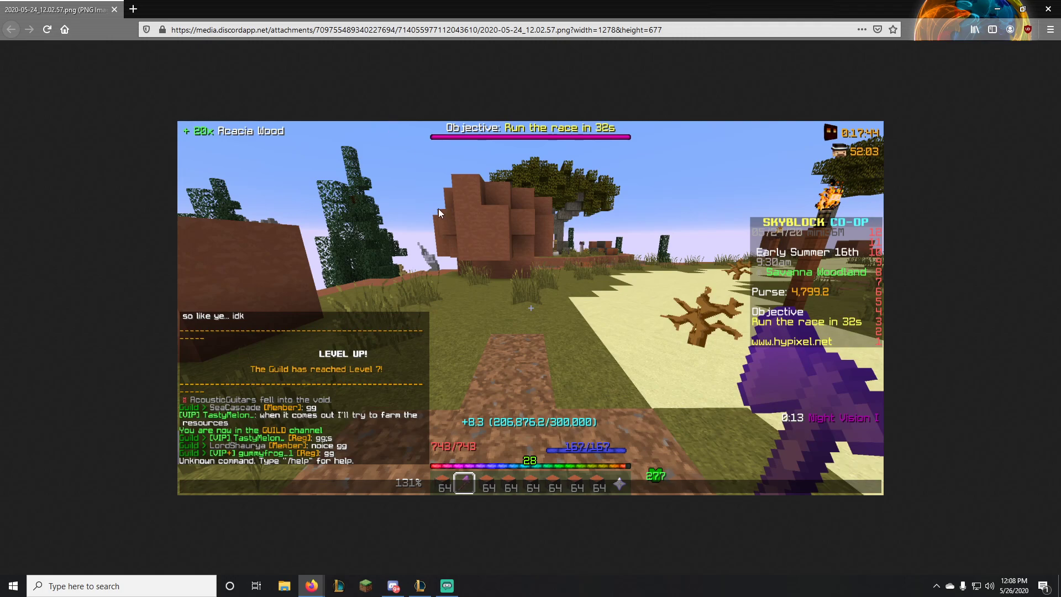
{"action": "left_click", "coordinate": [114, 10]}
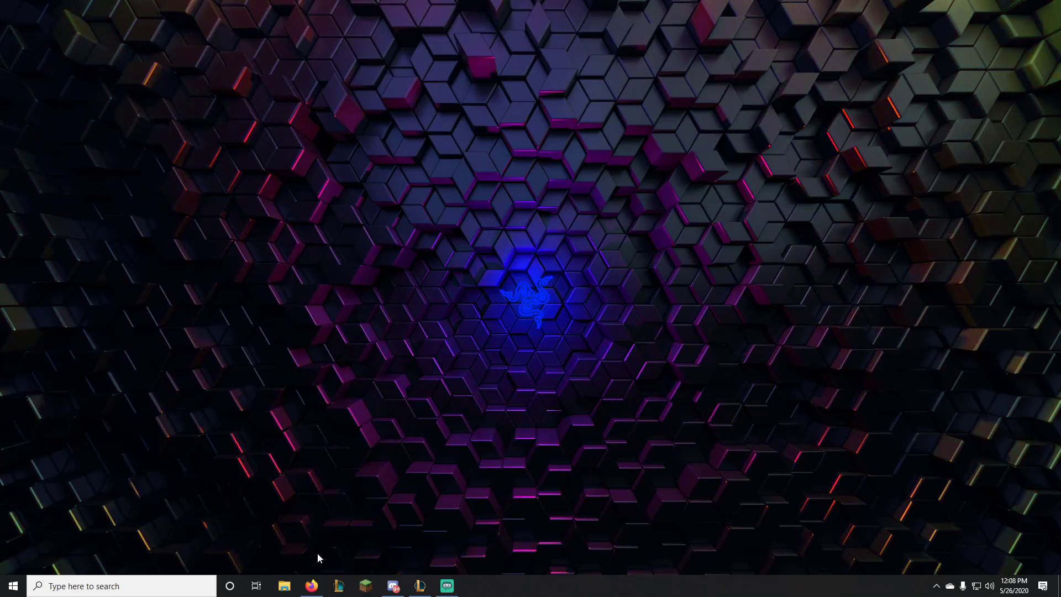
- In the Minecraft Launcher, create a new unnamed Java Edition installation using version release 1.8.9
{"action": "left_click", "coordinate": [369, 585]}
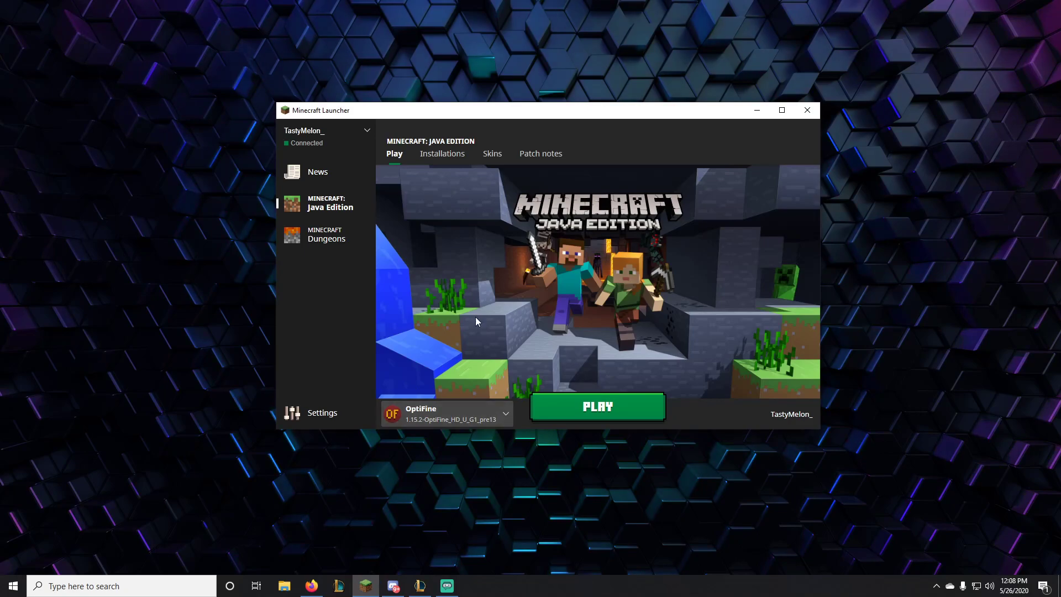
{"action": "left_click", "coordinate": [442, 159]}
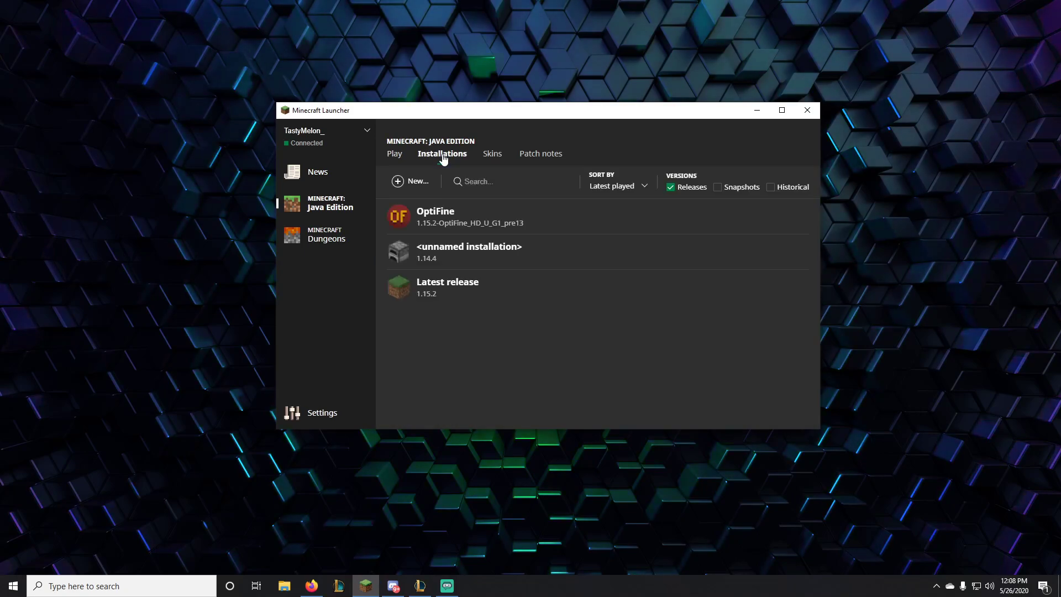
{"action": "left_click", "coordinate": [409, 178]}
{"action": "left_click", "coordinate": [578, 274]}
{"action": "scroll", "coordinate": [504, 263], "scroll_direction": "down", "scroll_amount": 5}
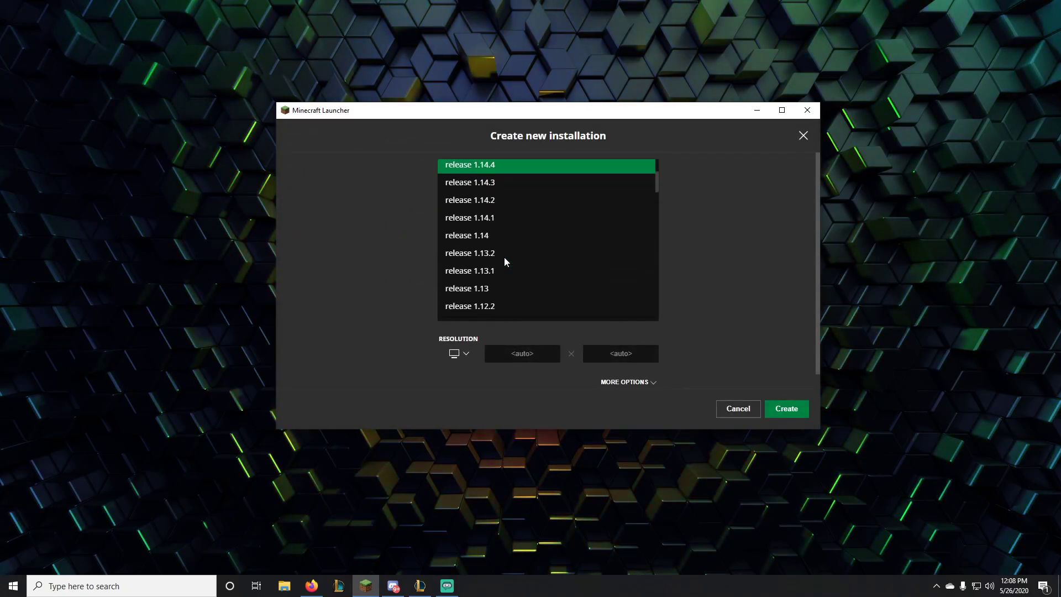
{"action": "left_click", "coordinate": [534, 257]}
{"action": "scroll", "coordinate": [515, 248], "scroll_direction": "down", "scroll_amount": 10}
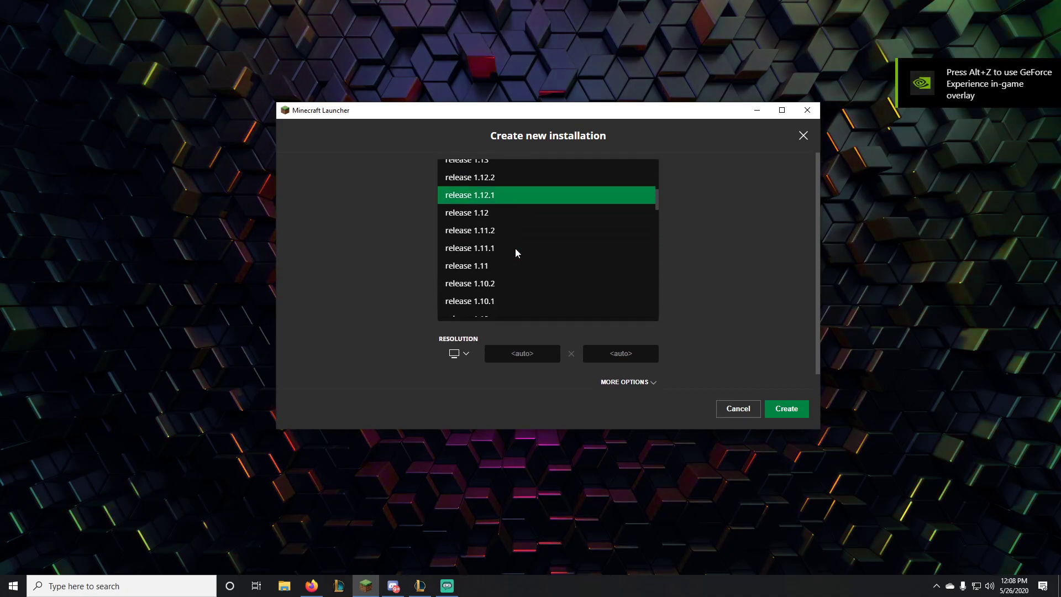
{"action": "scroll", "coordinate": [512, 243], "scroll_direction": "down", "scroll_amount": 1}
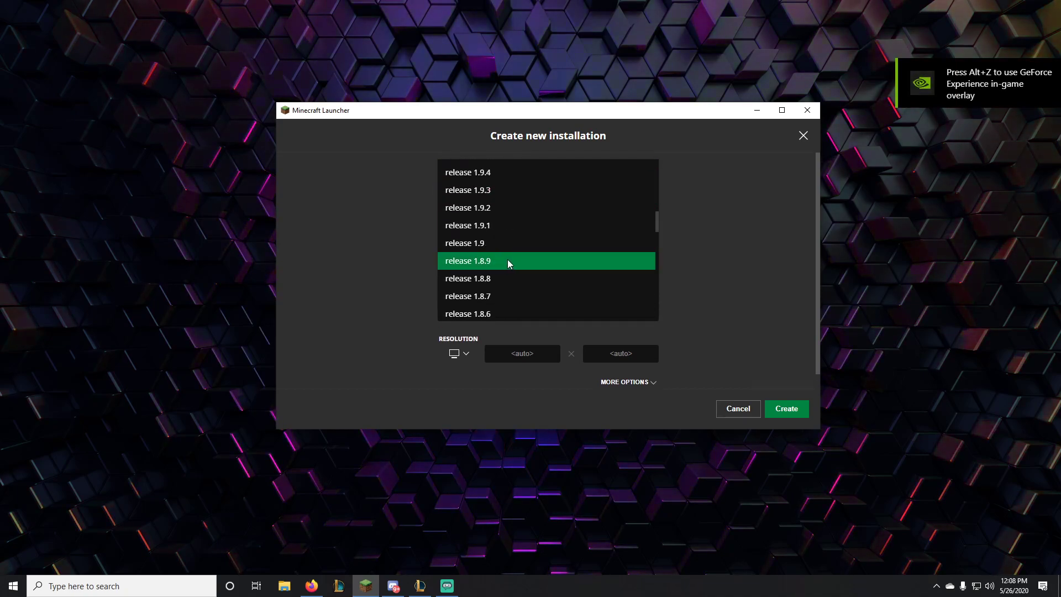
{"action": "left_click", "coordinate": [494, 261]}
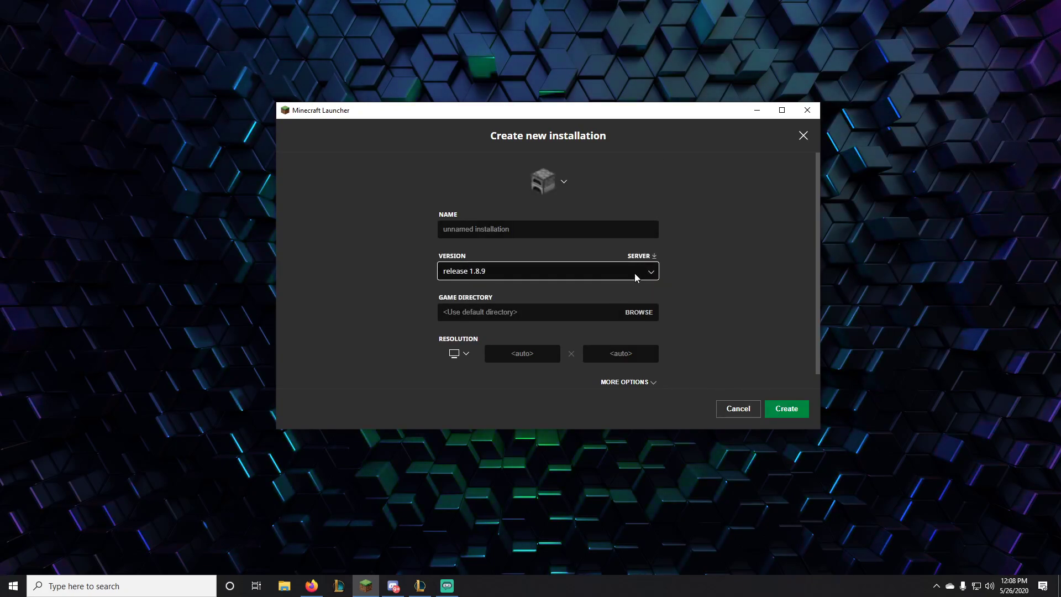
{"action": "left_click", "coordinate": [787, 410]}
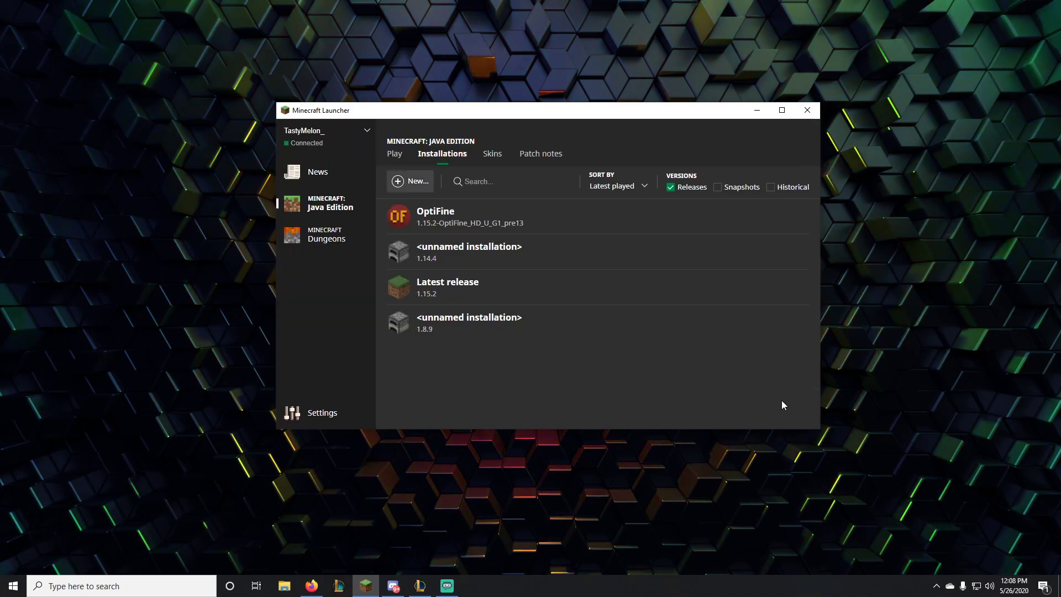
- Launch the new 1.8.9 installation once, check the singleplayer and multiplayer screens, and quit the game
{"action": "left_click", "coordinate": [764, 324]}
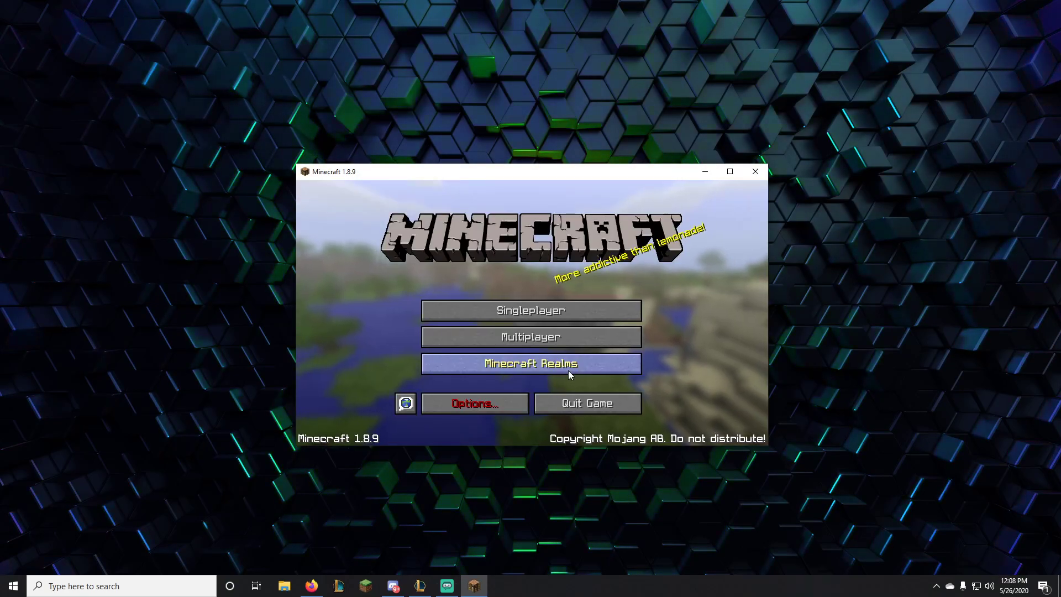
{"action": "left_click", "coordinate": [528, 312]}
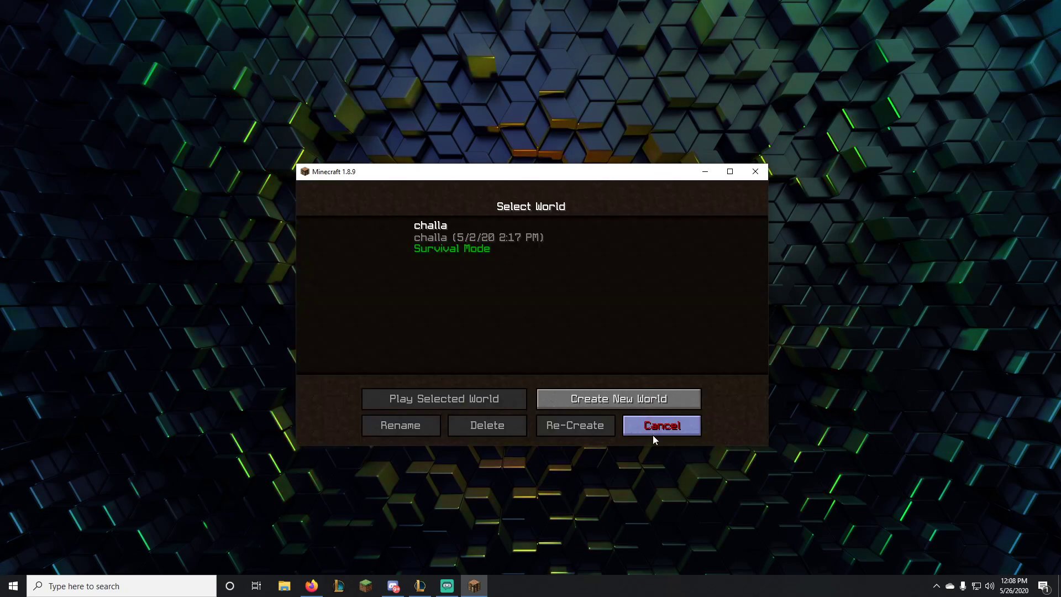
{"action": "left_click", "coordinate": [655, 428]}
{"action": "left_click", "coordinate": [530, 337]}
{"action": "left_click", "coordinate": [645, 427]}
{"action": "left_click", "coordinate": [598, 408]}
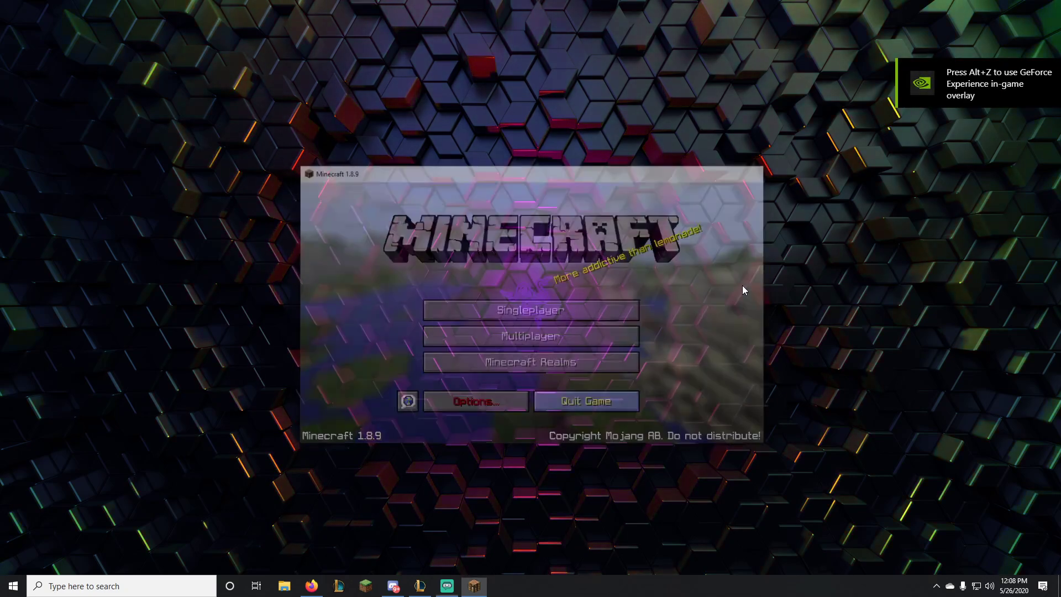
- In Firefox, download the recommended Forge Windows installer for Minecraft 1.8.9, save it, and close the download page
{"action": "left_click", "coordinate": [312, 585]}
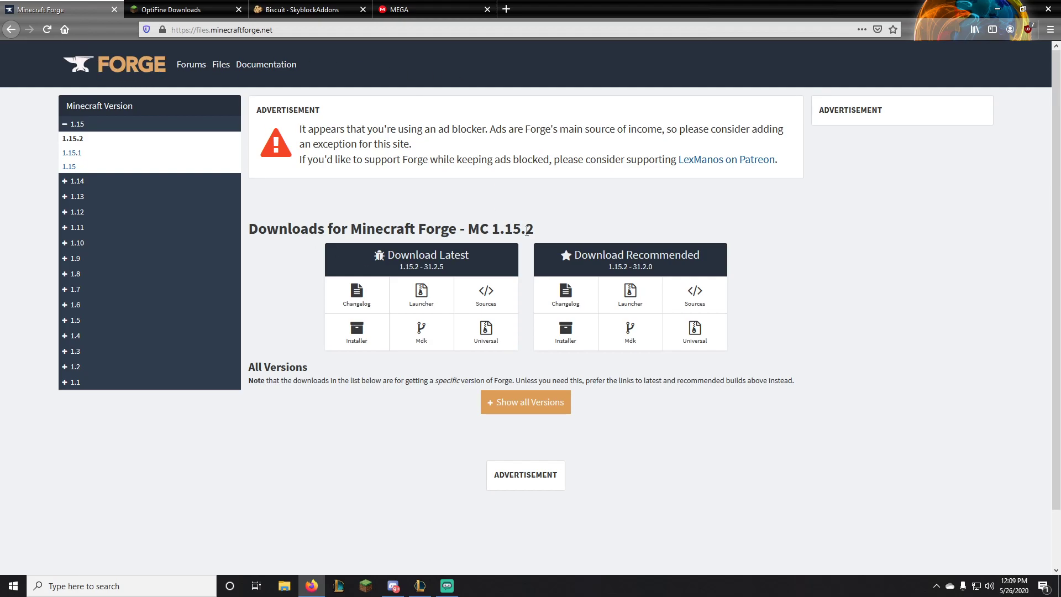
{"action": "left_click", "coordinate": [66, 275]}
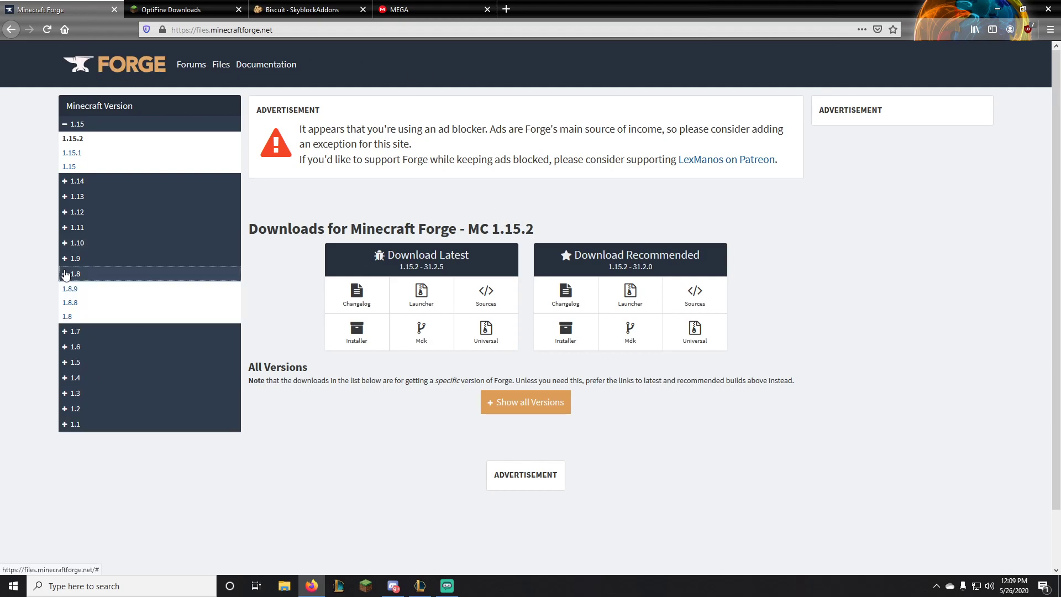
{"action": "left_click", "coordinate": [68, 288]}
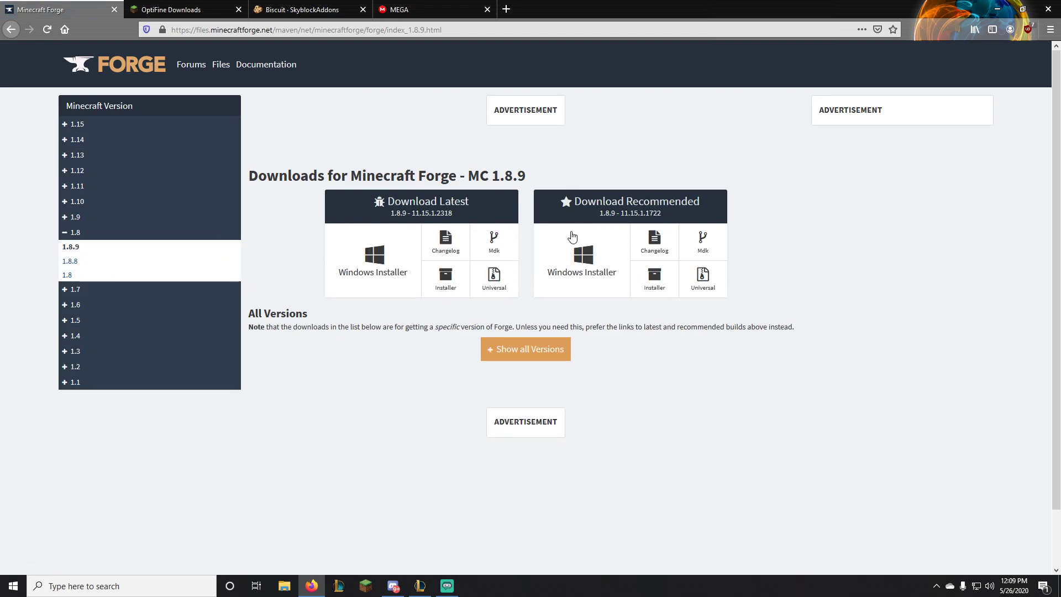
{"action": "left_click", "coordinate": [588, 300]}
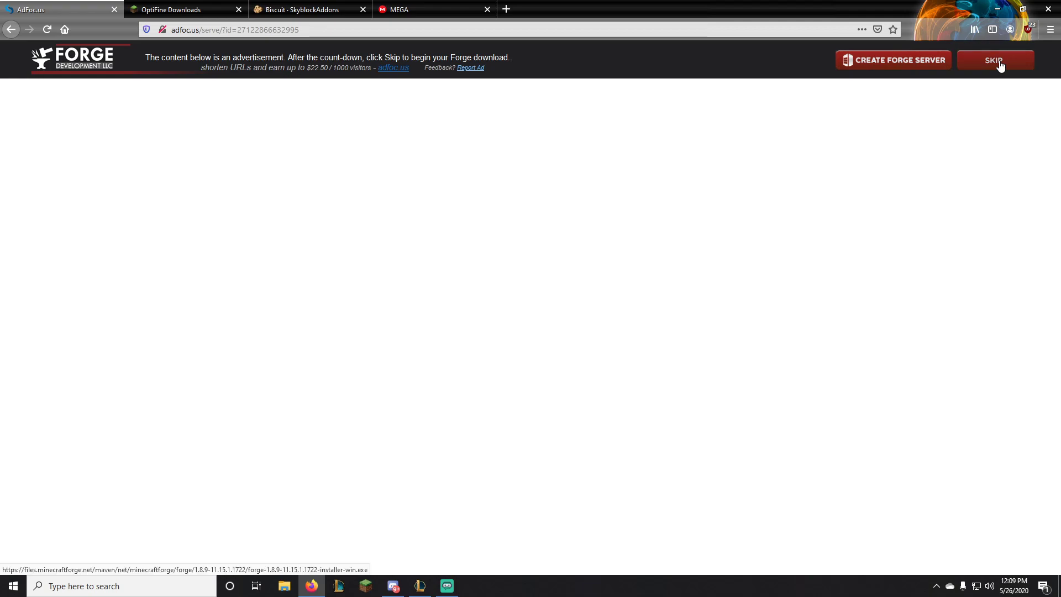
{"action": "left_click", "coordinate": [999, 64]}
{"action": "left_click", "coordinate": [457, 293]}
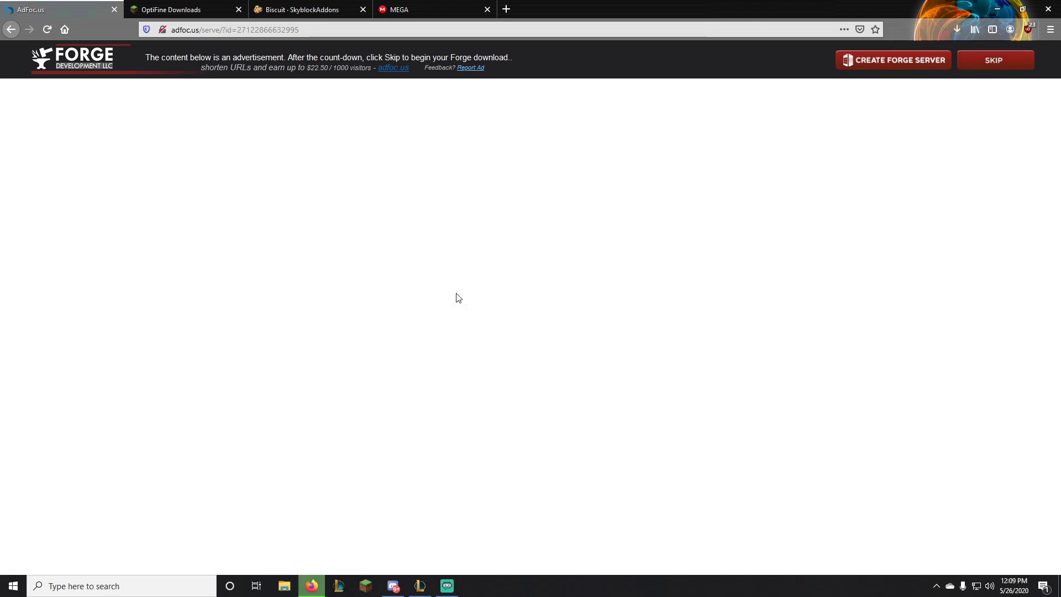
{"action": "left_click", "coordinate": [114, 9]}
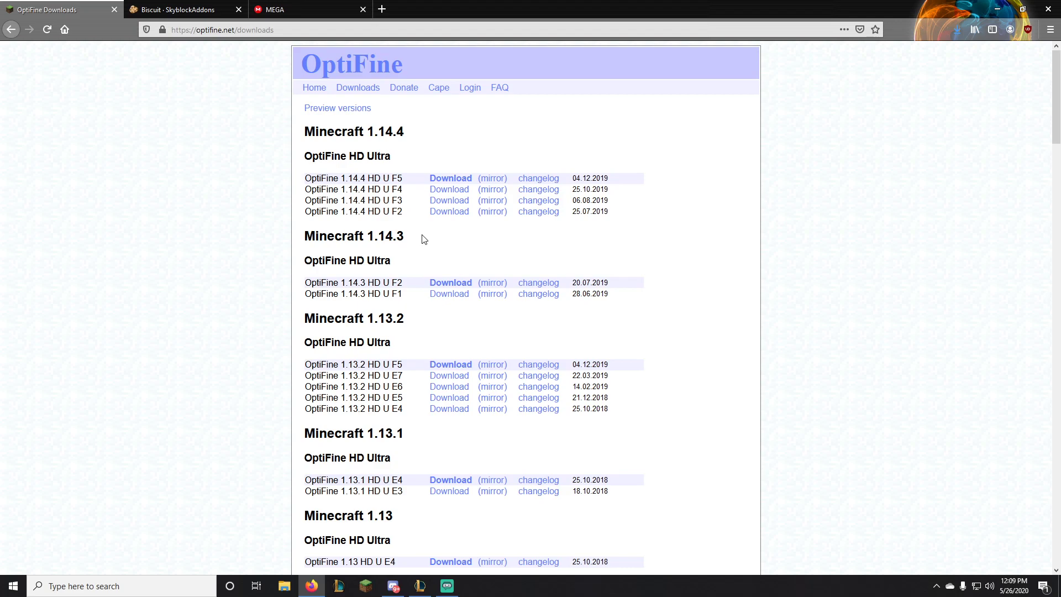
- Download and save OptiFine 1.8.9 HD U L5 from the OptiFine downloads page and close that page
{"action": "scroll", "coordinate": [424, 238], "scroll_direction": "down", "scroll_amount": 20}
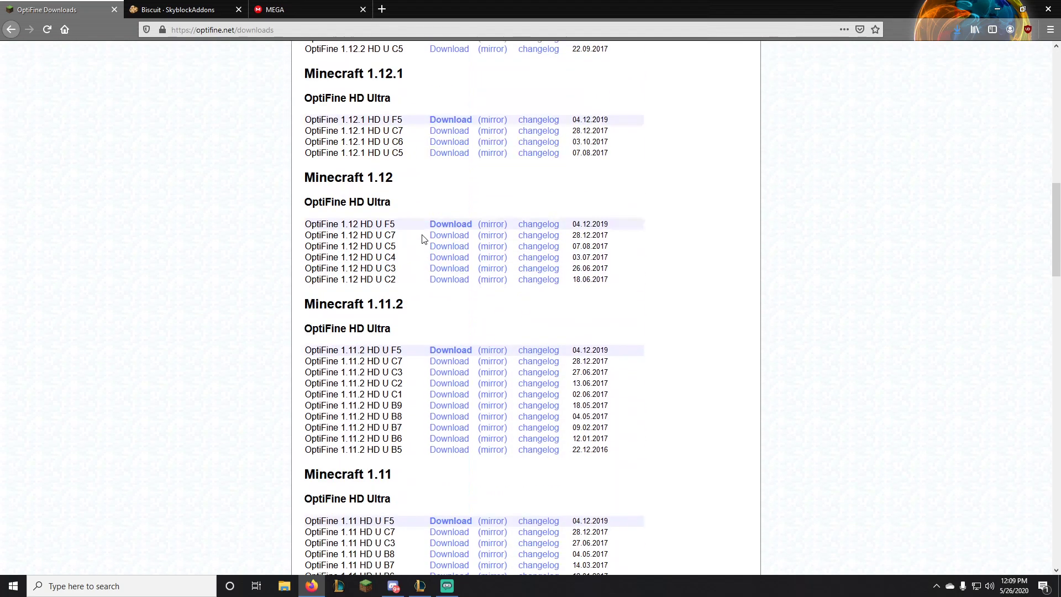
{"action": "scroll", "coordinate": [424, 238], "scroll_direction": "down", "scroll_amount": 7}
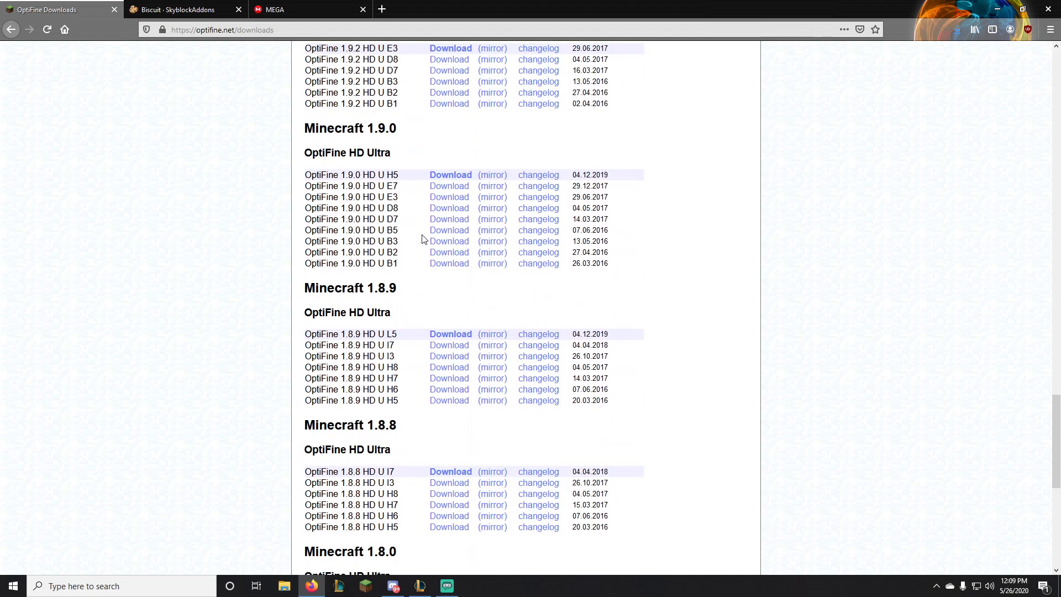
{"action": "left_click_drag", "start_coordinate": [357, 306], "coordinate": [403, 317]}
{"action": "left_click", "coordinate": [403, 317]}
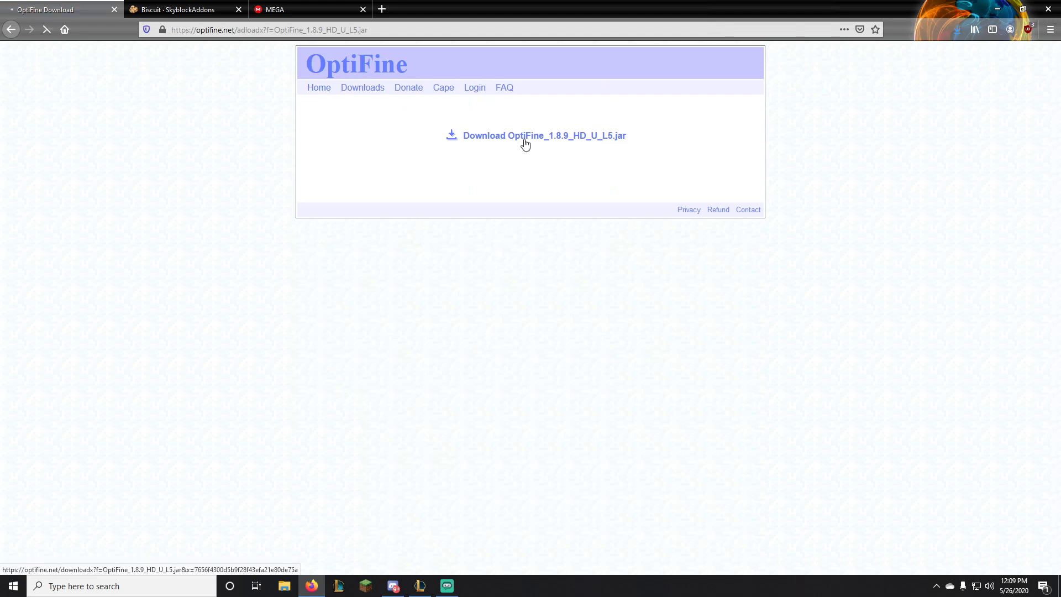
{"action": "left_click", "coordinate": [524, 143]}
{"action": "left_click", "coordinate": [450, 294]}
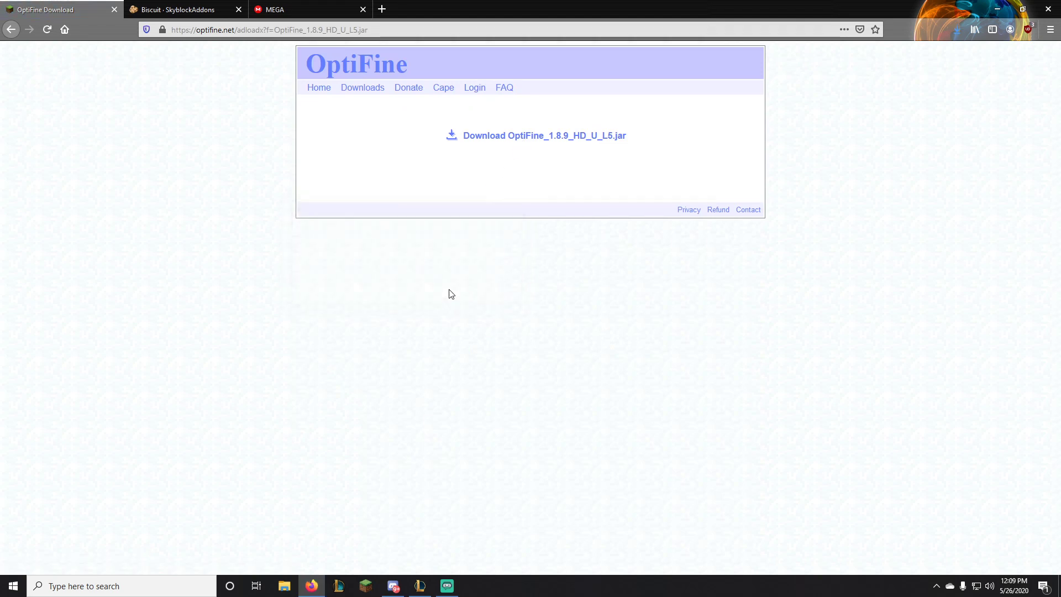
{"action": "left_click", "coordinate": [114, 10]}
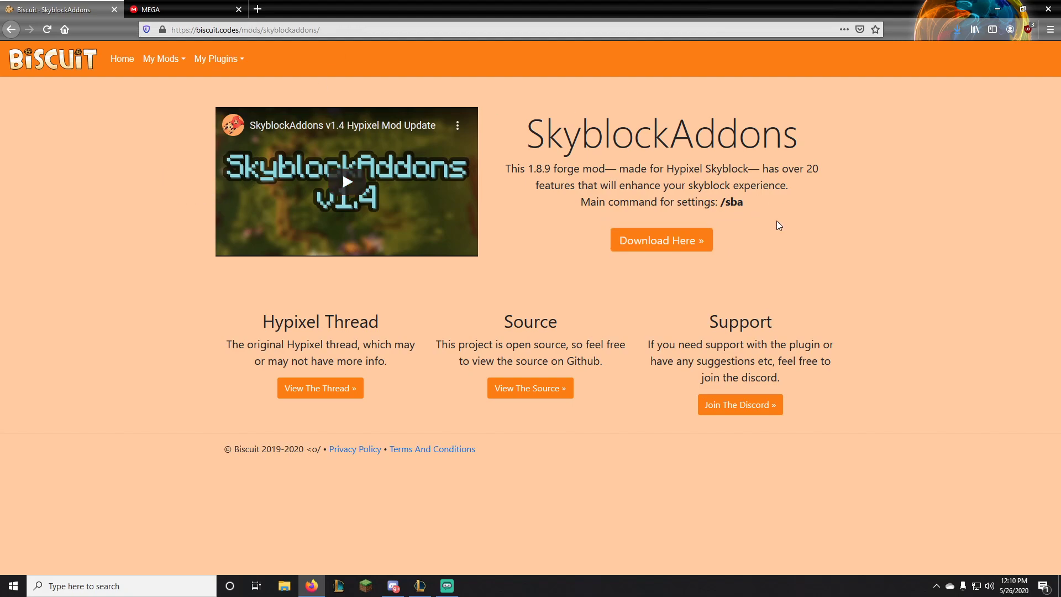
- Download SkyblockAddons-1.8.9-1.5.0-beta.17.jar from its MEGA page and save the file
{"action": "left_click", "coordinate": [173, 8]}
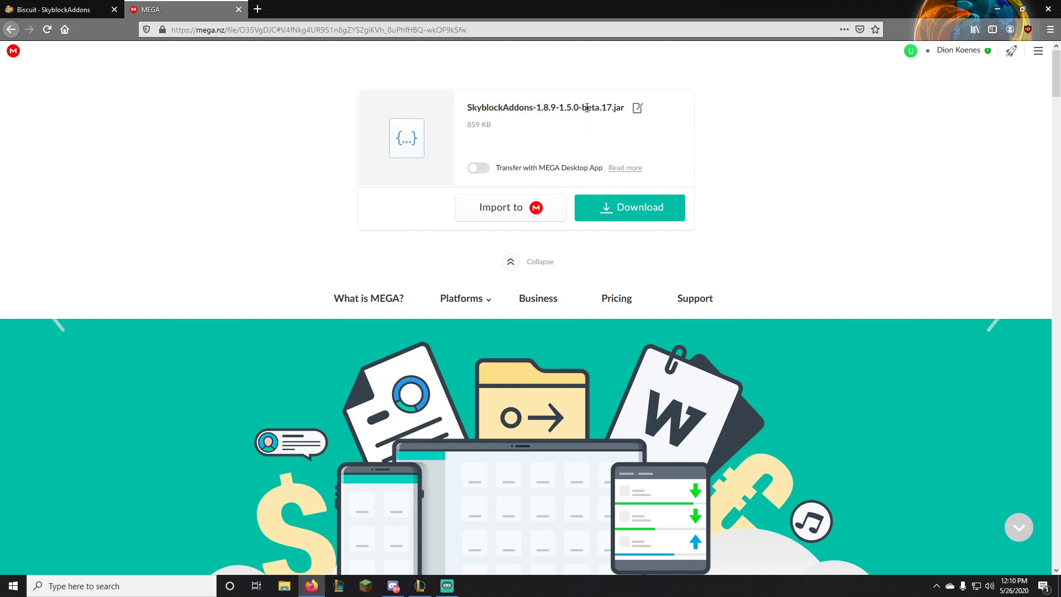
{"action": "left_click", "coordinate": [64, 9]}
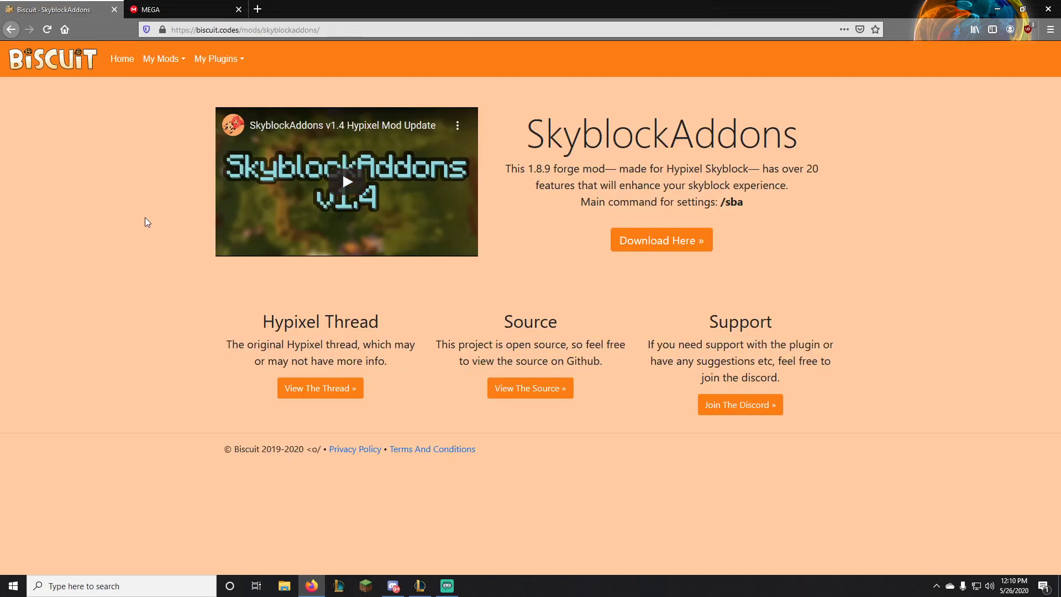
{"action": "left_click", "coordinate": [168, 11]}
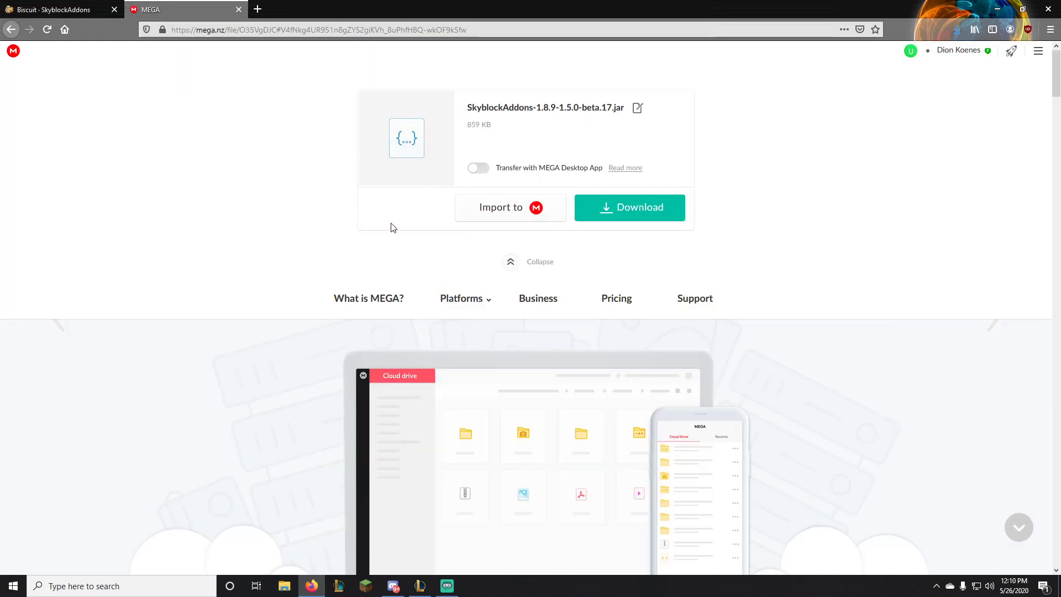
{"action": "left_click", "coordinate": [627, 217]}
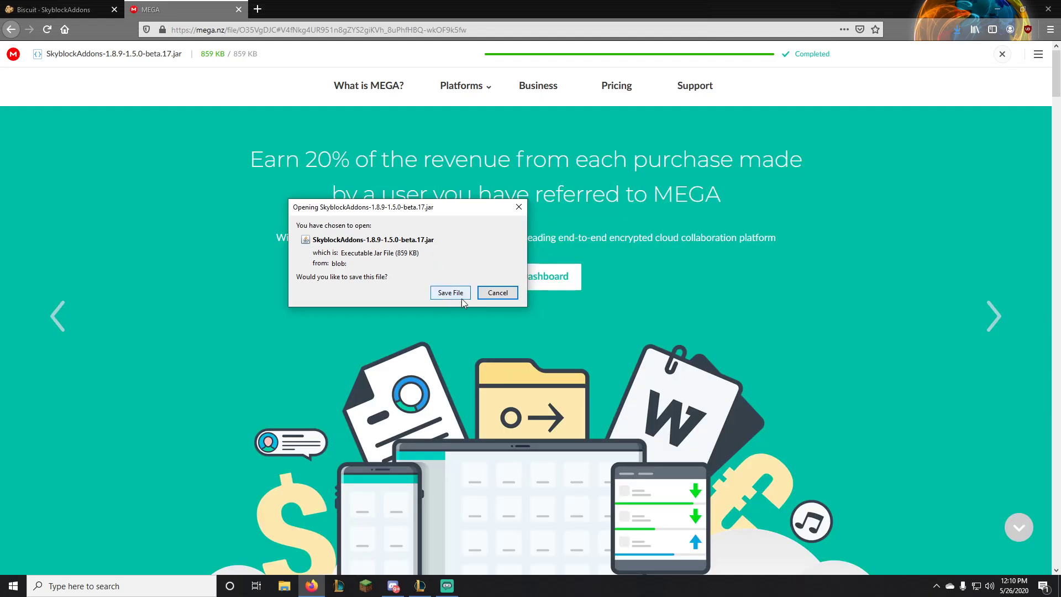
{"action": "left_click", "coordinate": [450, 293]}
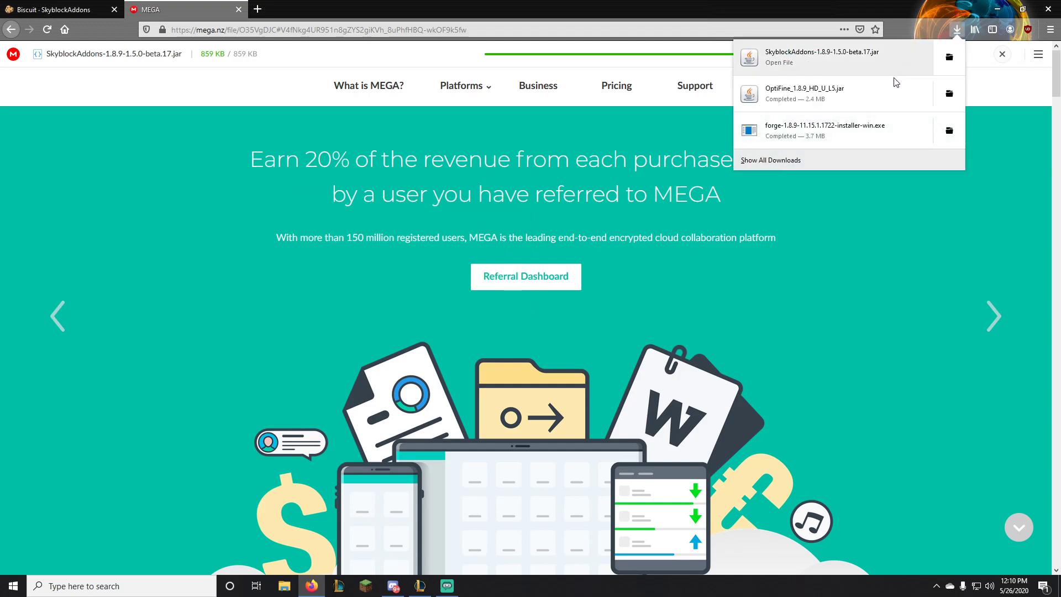
- Show the downloaded SkyblockAddons file in its folder and close the MEGA and Biscuit pages
{"action": "left_click", "coordinate": [952, 60]}
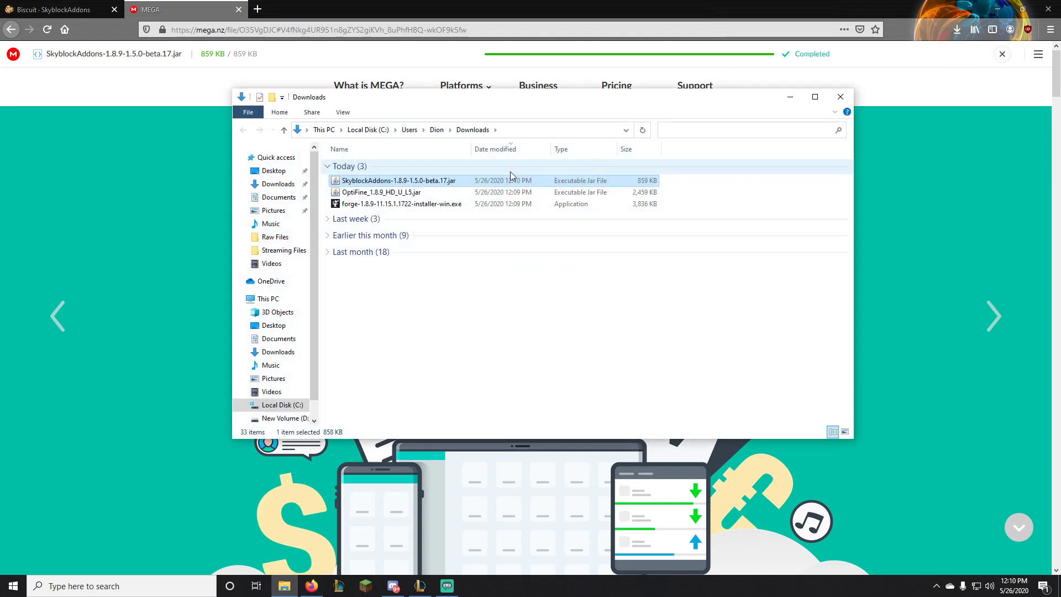
{"action": "left_click", "coordinate": [239, 9]}
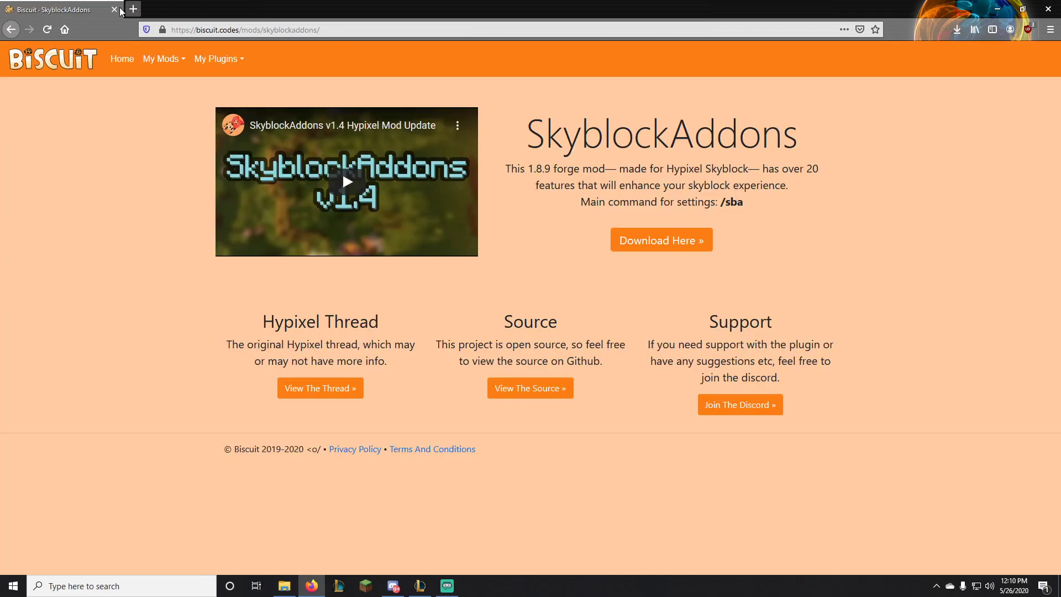
{"action": "left_click", "coordinate": [115, 9]}
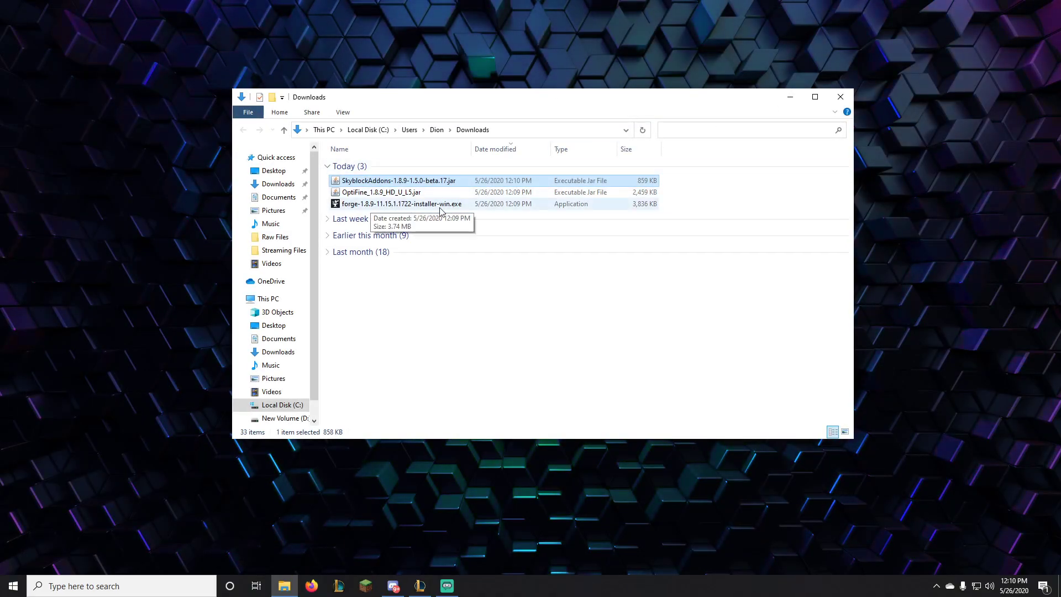
- Run forge-1.8.9-11.15.1.1722-installer-win.exe and install the Forge client into the .minecraft folder
{"action": "double_click", "coordinate": [473, 204]}
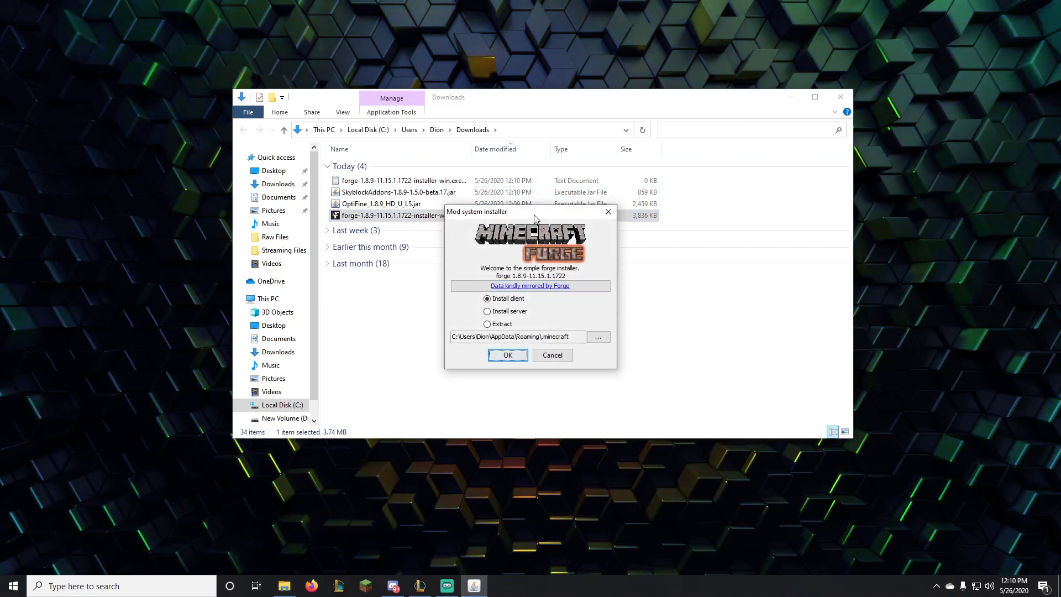
{"action": "mouse_move", "coordinate": [532, 214]}
{"action": "left_mouse_down"}
{"action": "mouse_move", "coordinate": [532, 182]}
{"action": "mouse_move", "coordinate": [575, 203]}
{"action": "mouse_move", "coordinate": [523, 196]}
{"action": "left_mouse_up"}
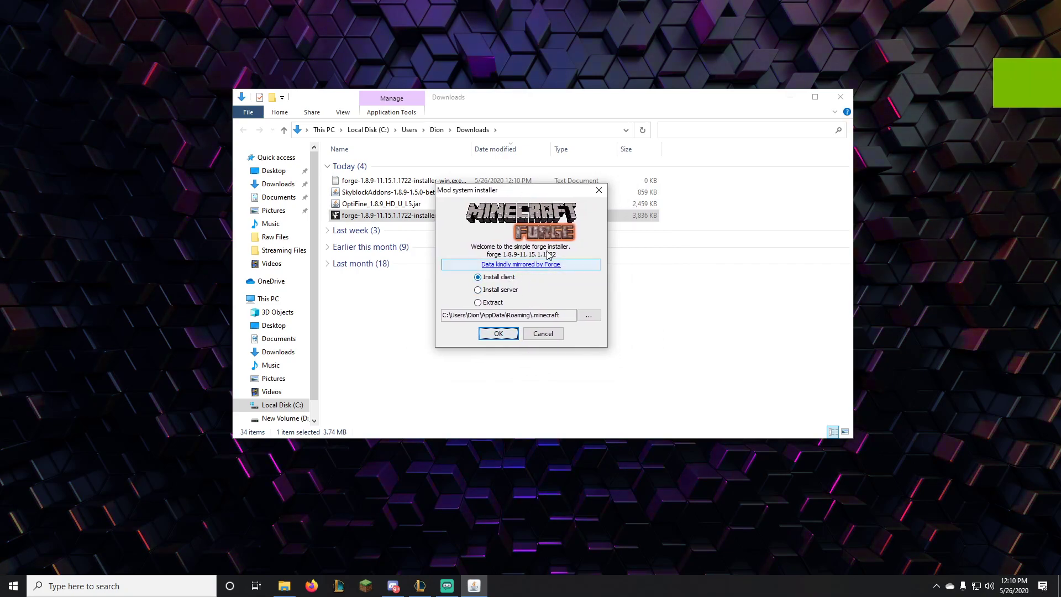
{"action": "left_click", "coordinate": [498, 335]}
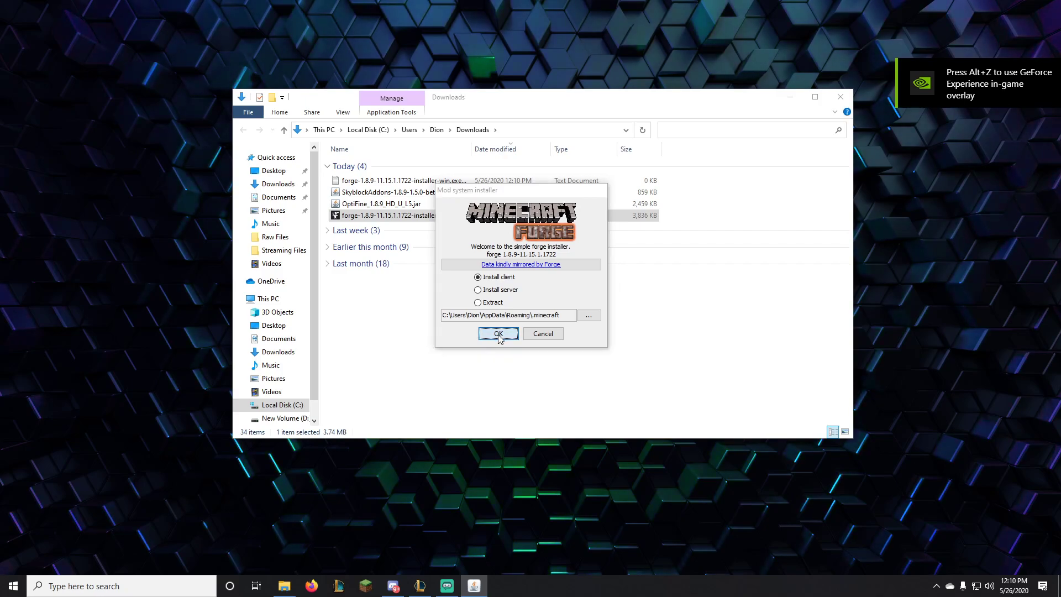
{"action": "left_click", "coordinate": [531, 306]}
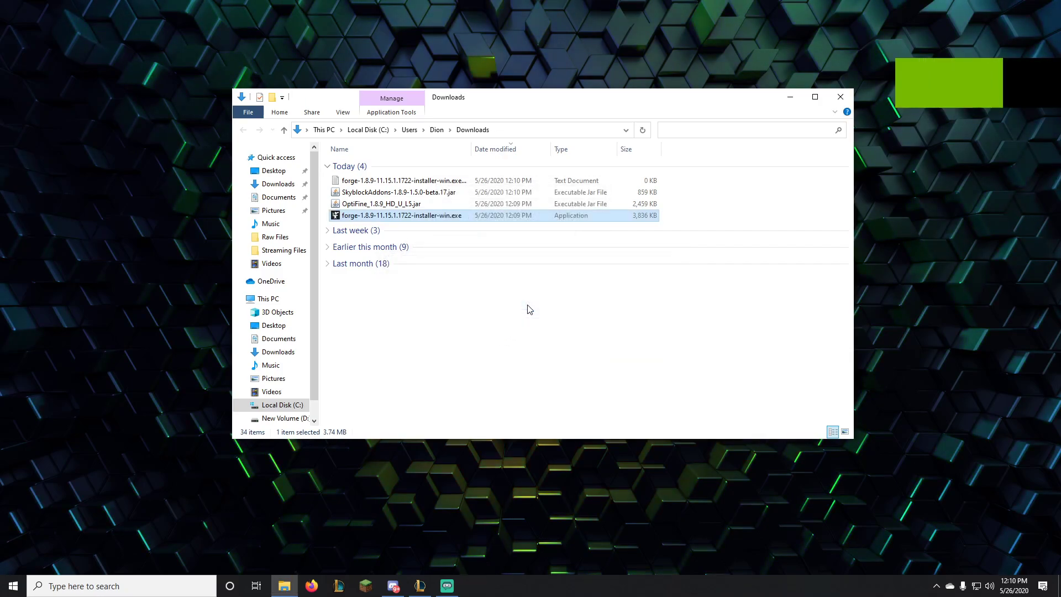
- Open the Minecraft Launcher, minimize the Downloads window, and launch the forge 1.8.9-forge1.8.9-11.15.1.1722 installation
{"action": "left_click", "coordinate": [365, 585]}
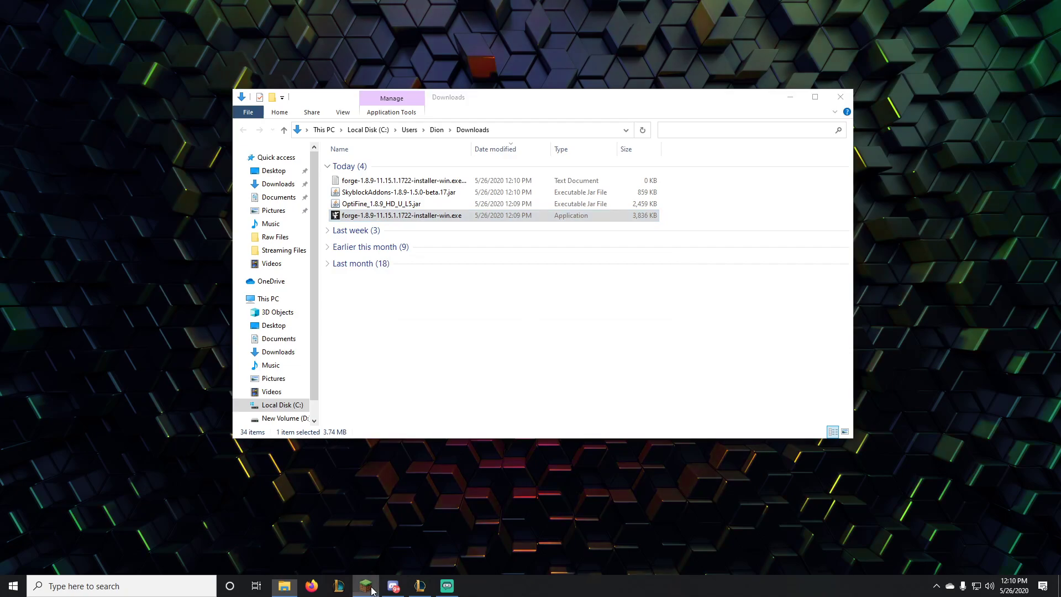
{"action": "left_click", "coordinate": [792, 96]}
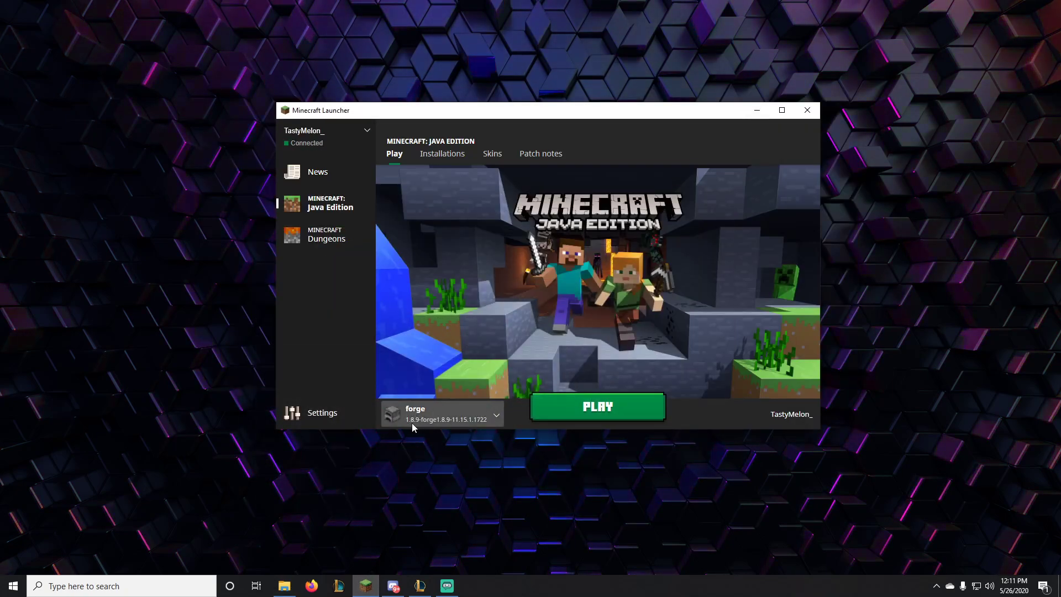
{"action": "left_click", "coordinate": [601, 406]}
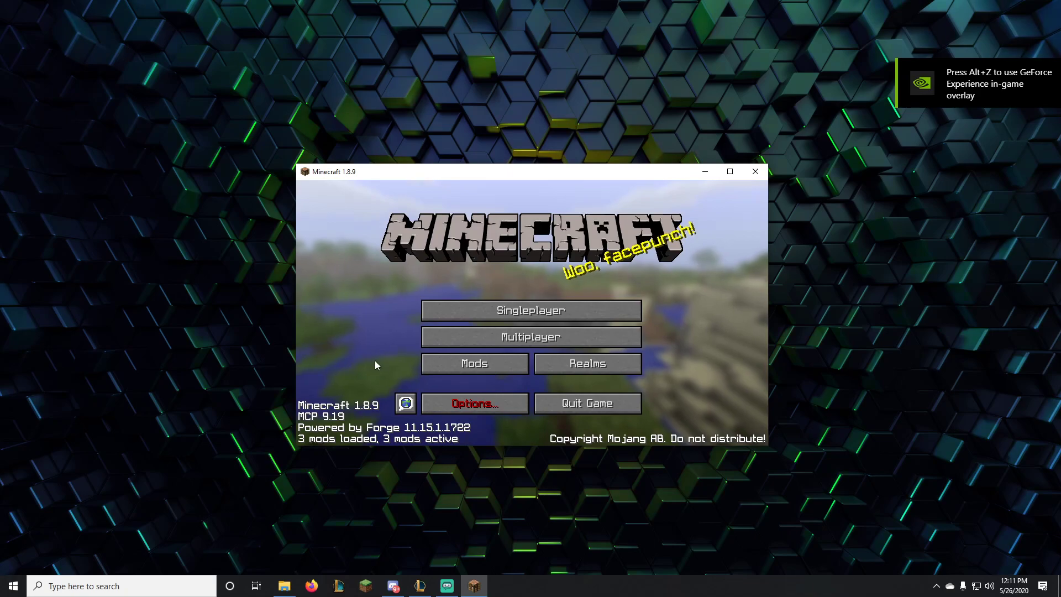
- Check the game's mod list for the loaded Forge components, and close the game
{"action": "left_click", "coordinate": [501, 372]}
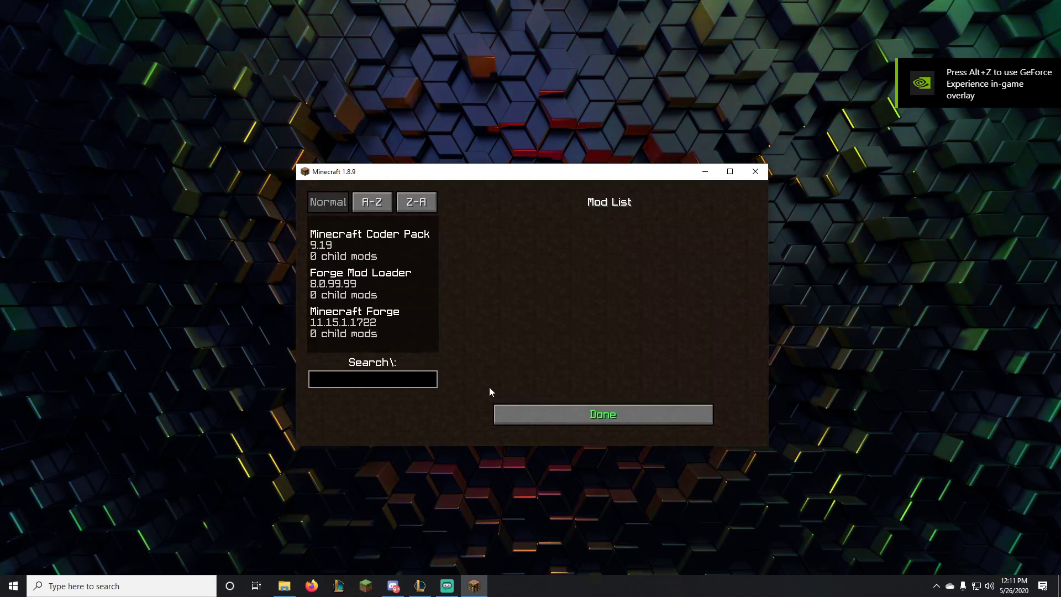
{"action": "left_click", "coordinate": [506, 412]}
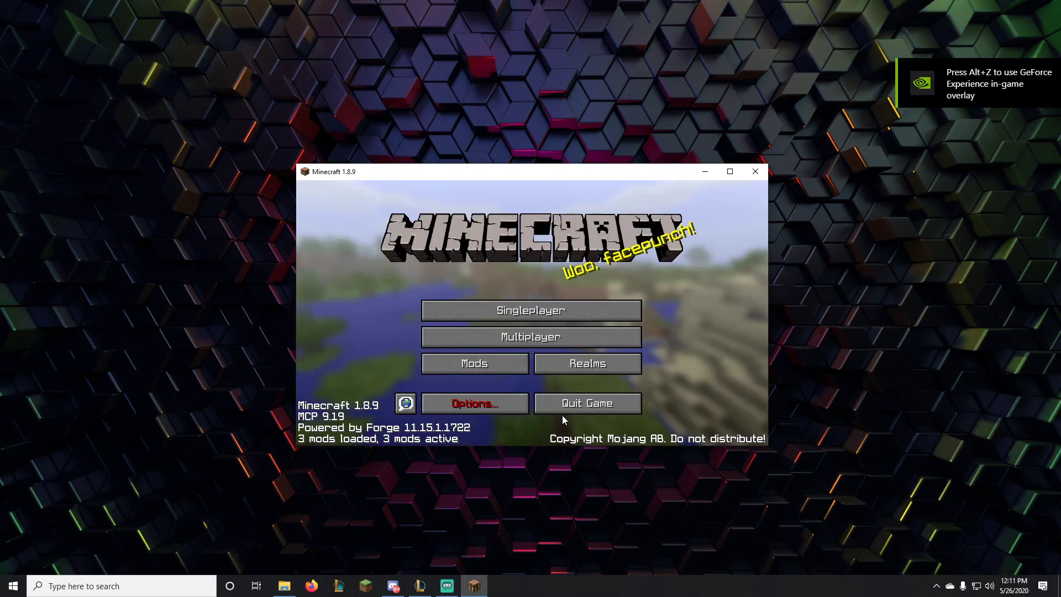
{"action": "left_click", "coordinate": [756, 173]}
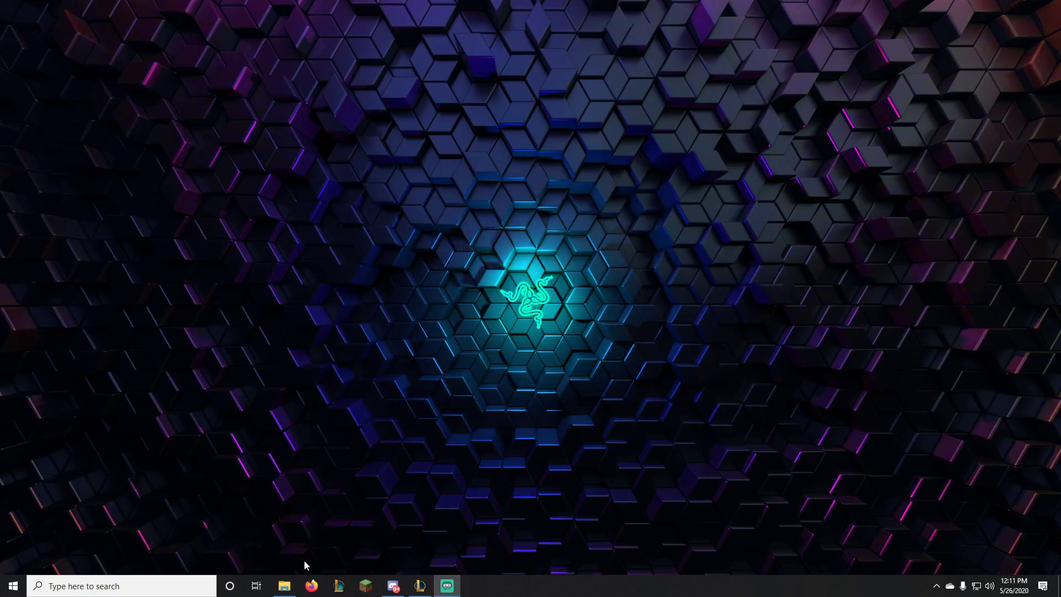
- Open the Roaming folder by running %appdata% from the Run dialog, and close its window
{"action": "left_click", "coordinate": [175, 582]}
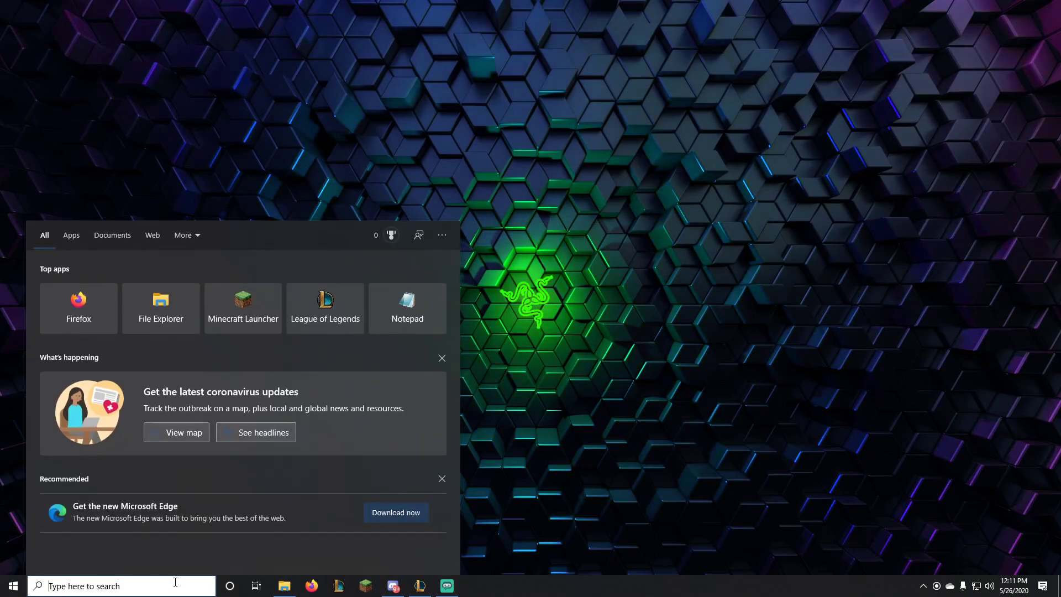
{"action": "type", "text": "run"}
{"action": "key", "text": "Return"}
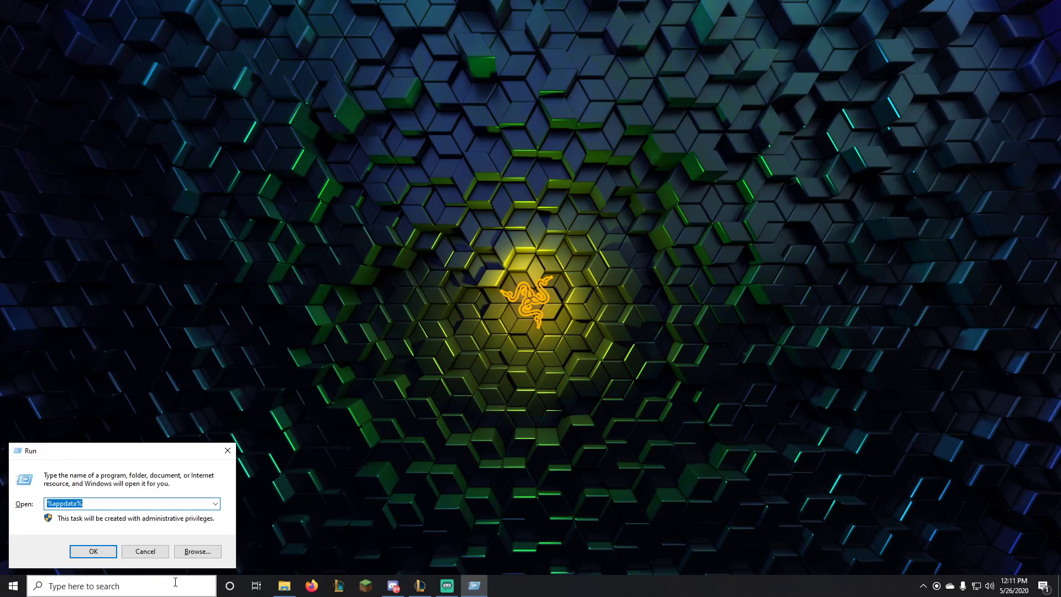
{"action": "left_click", "coordinate": [105, 503]}
{"action": "key", "text": "ctrl+a"}
{"action": "type", "text": "%appd"}
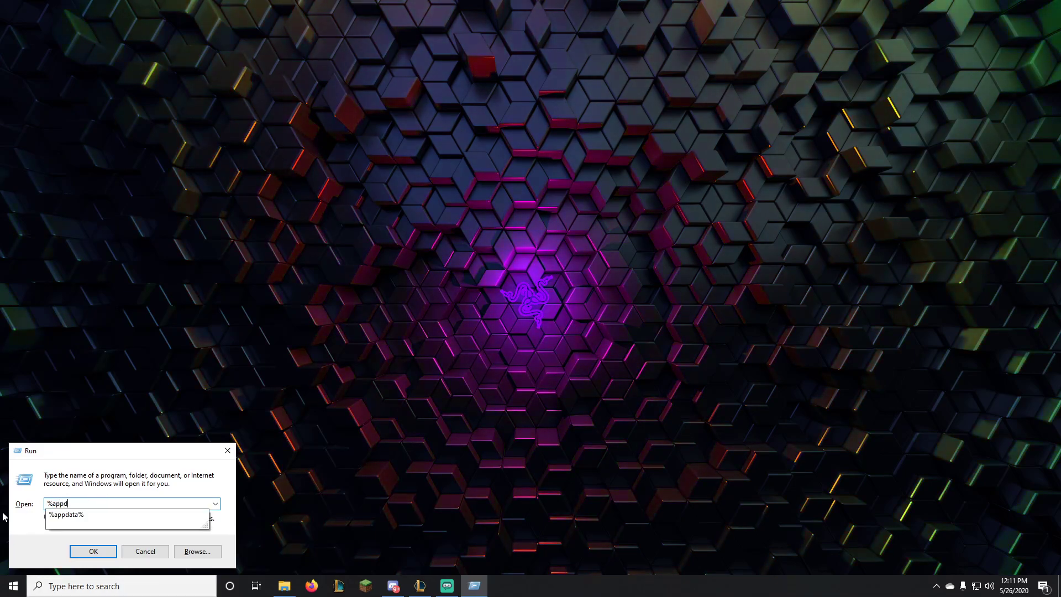
{"action": "type", "text": "ata%"}
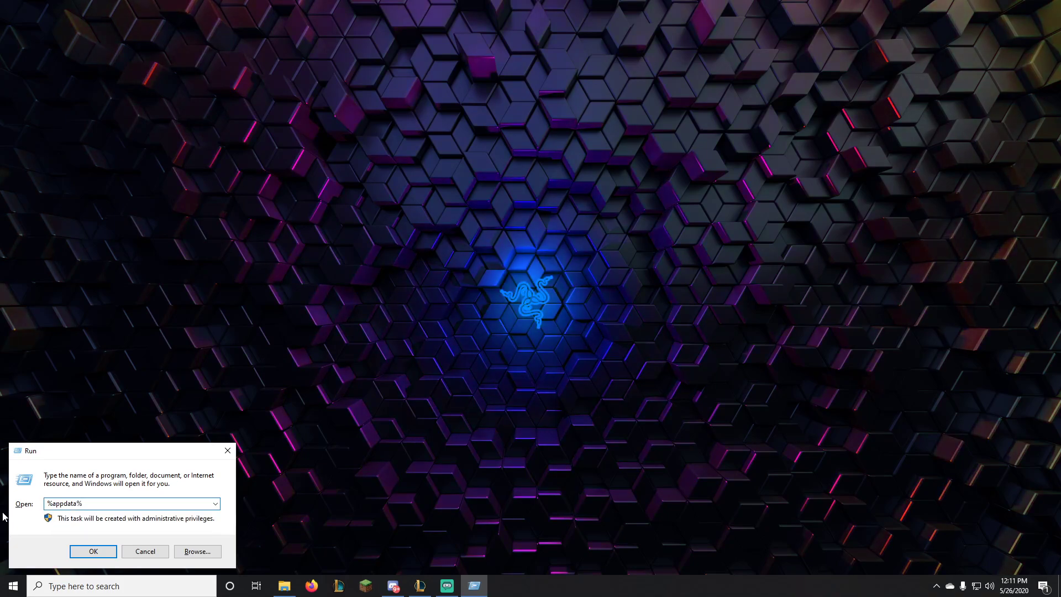
{"action": "key", "text": "Return"}
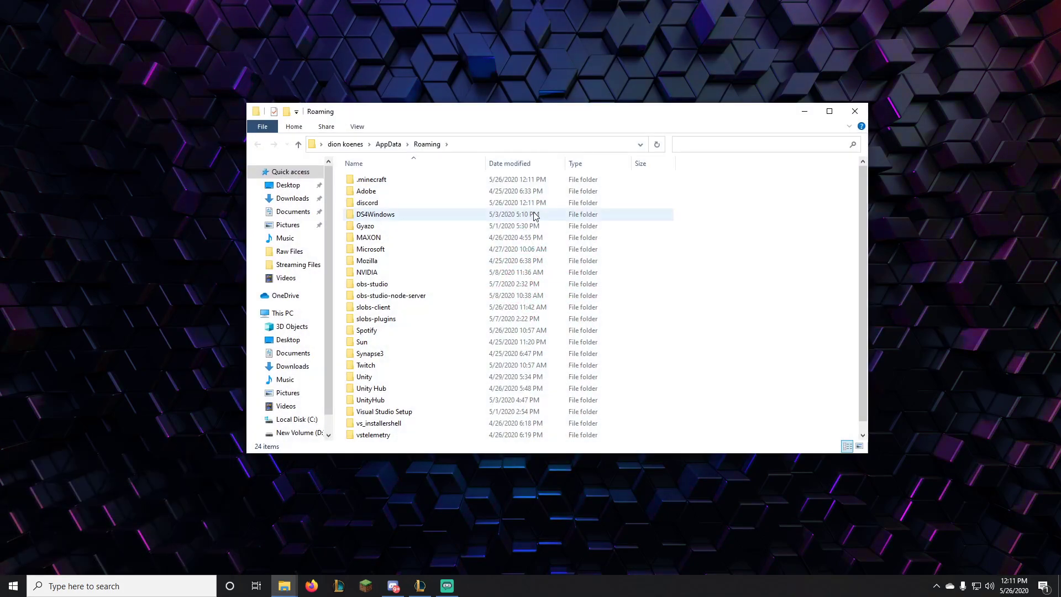
{"action": "left_click", "coordinate": [854, 112]}
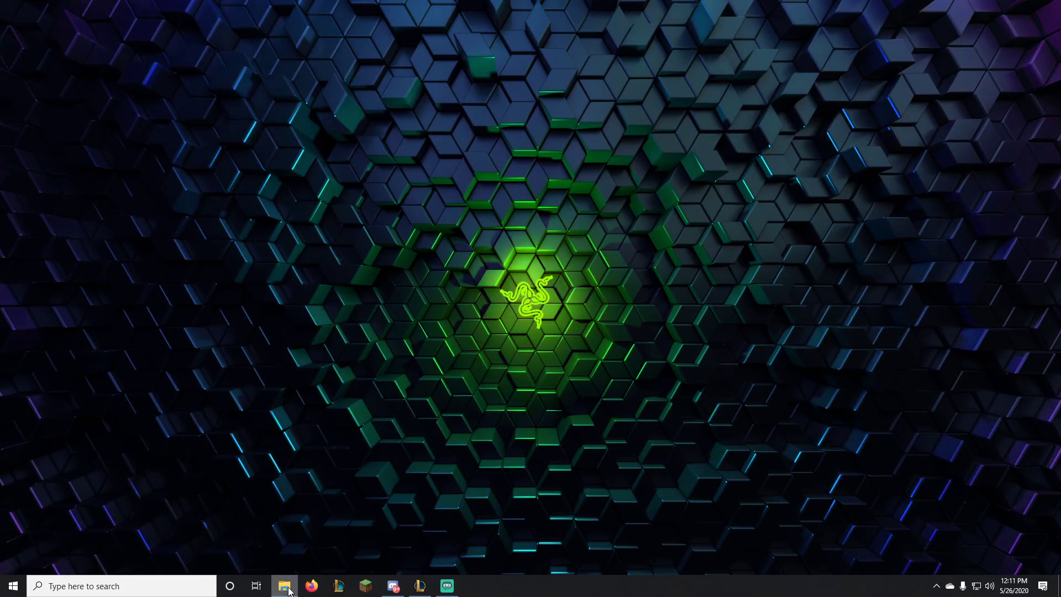
- Open the Downloads folder in File Explorer, go to %appdata% from its address, and open the .minecraft folder
{"action": "right_click", "coordinate": [284, 584]}
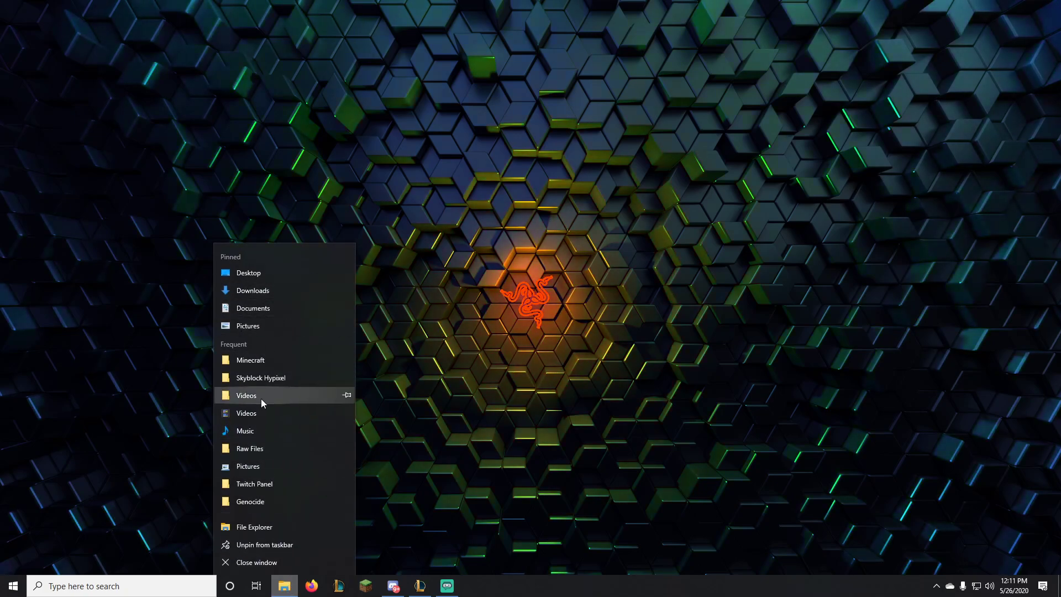
{"action": "left_click", "coordinate": [275, 296]}
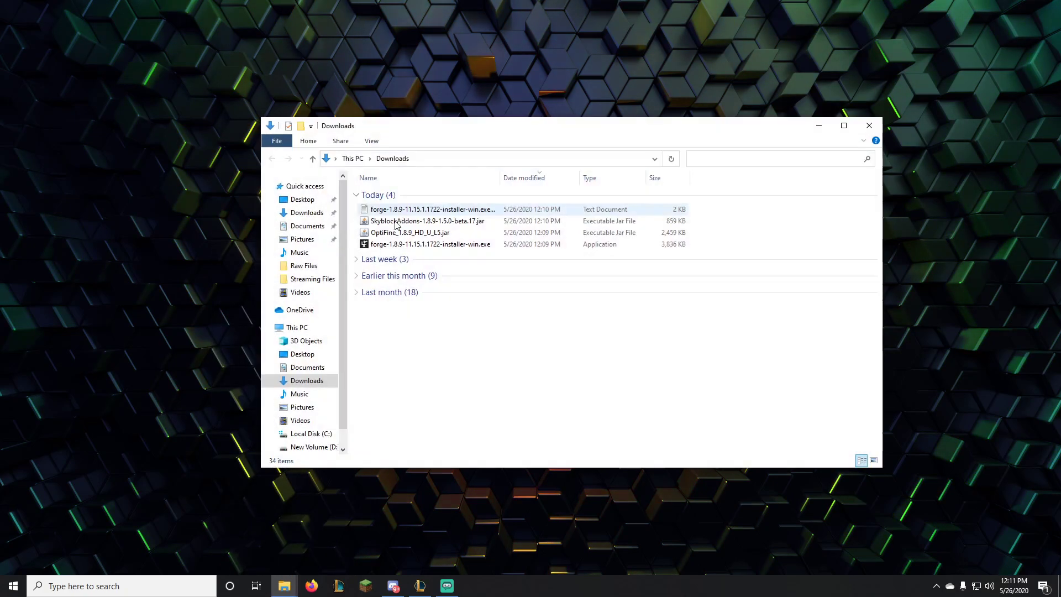
{"action": "left_click", "coordinate": [433, 159]}
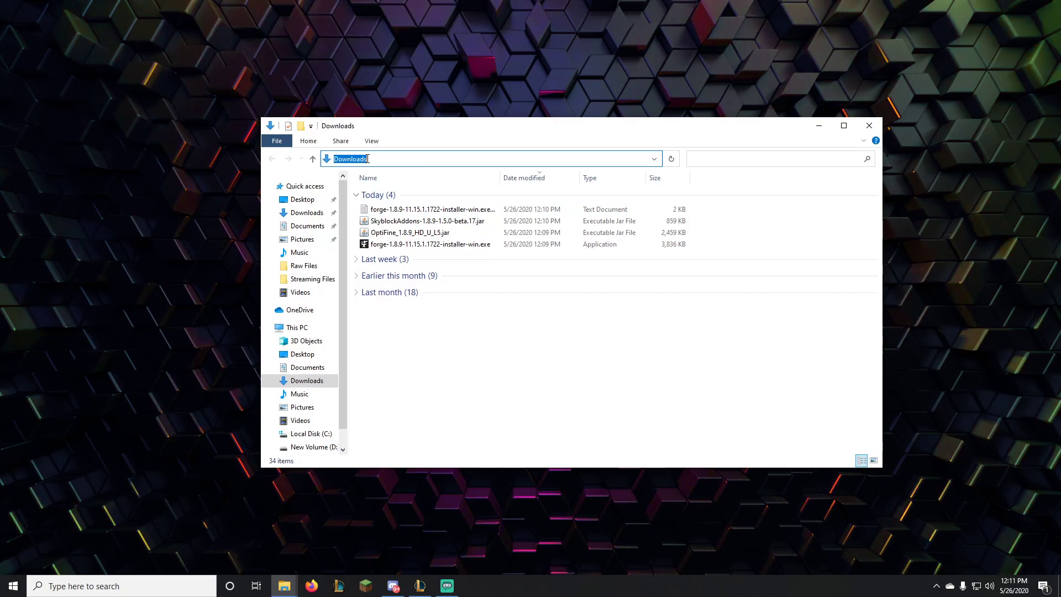
{"action": "type", "text": "%appda"}
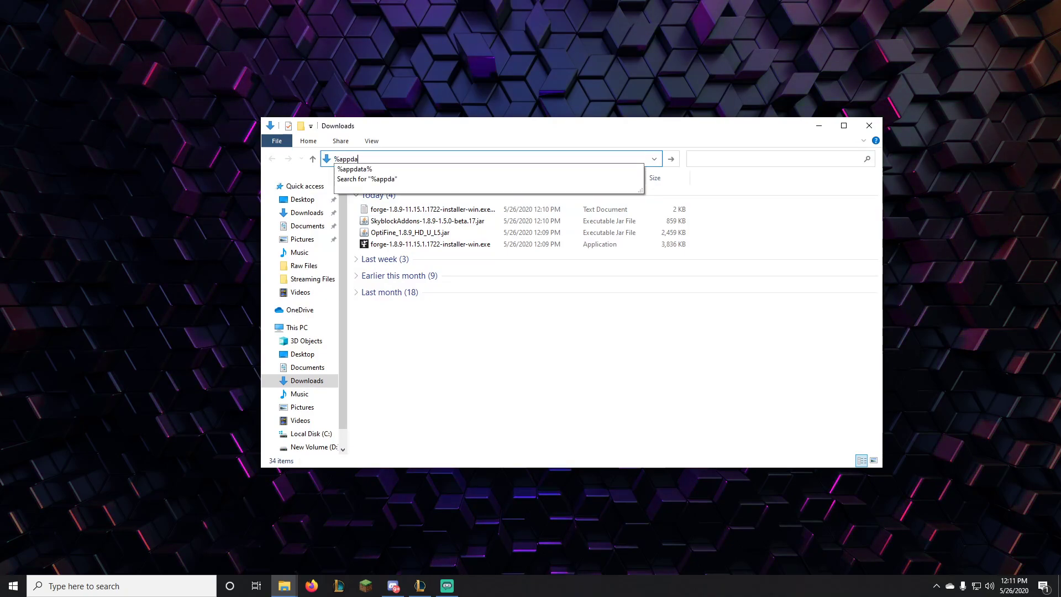
{"action": "type", "text": "ta%"}
{"action": "key", "text": "Return"}
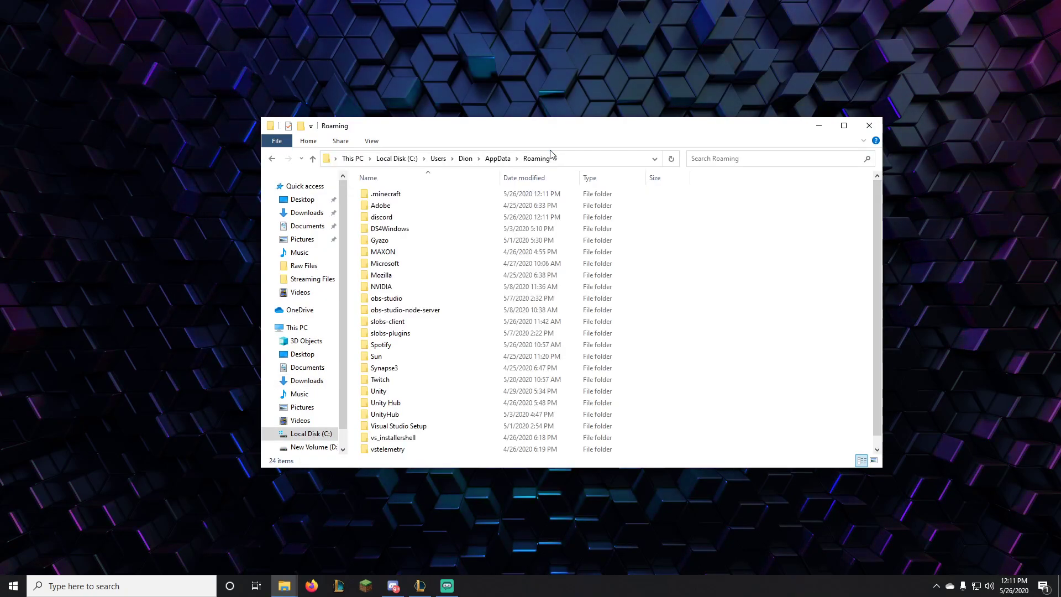
{"action": "double_click", "coordinate": [403, 195]}
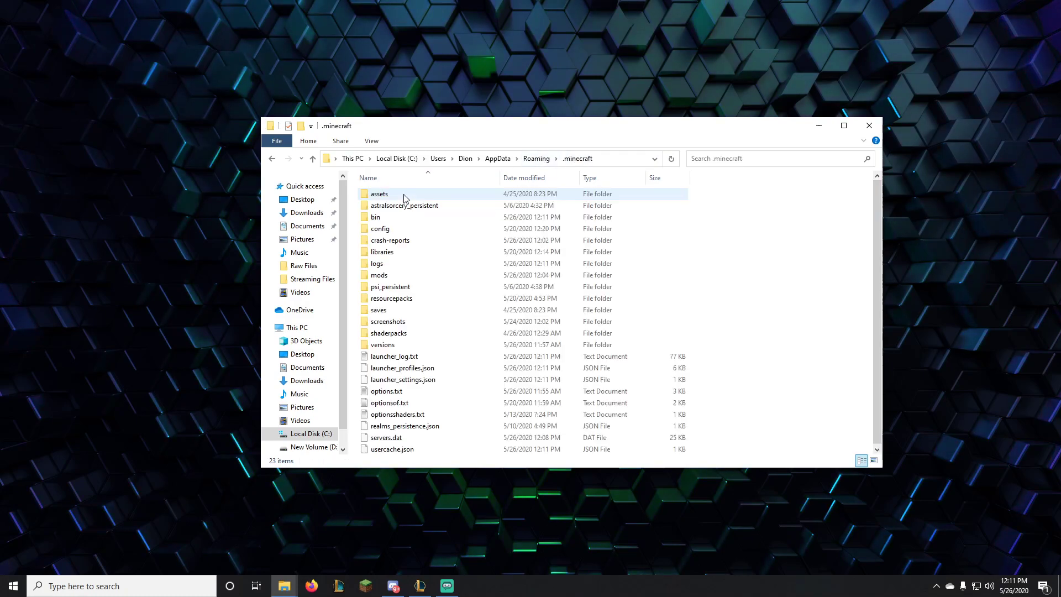
- Delete the existing mods folder in .minecraft and create a new folder named mods
{"action": "right_click", "coordinate": [402, 276]}
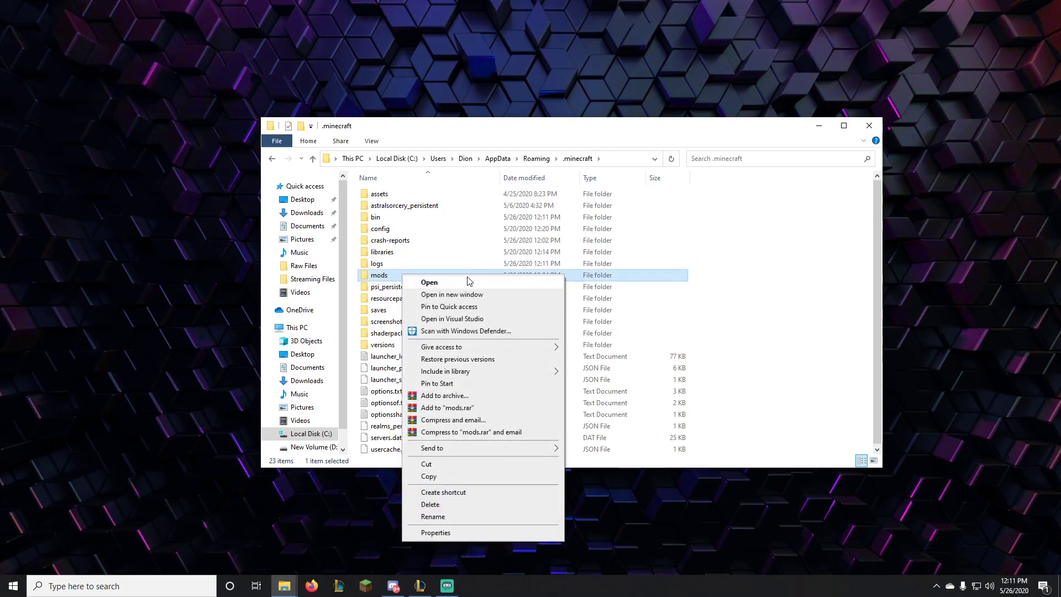
{"action": "left_click", "coordinate": [431, 505]}
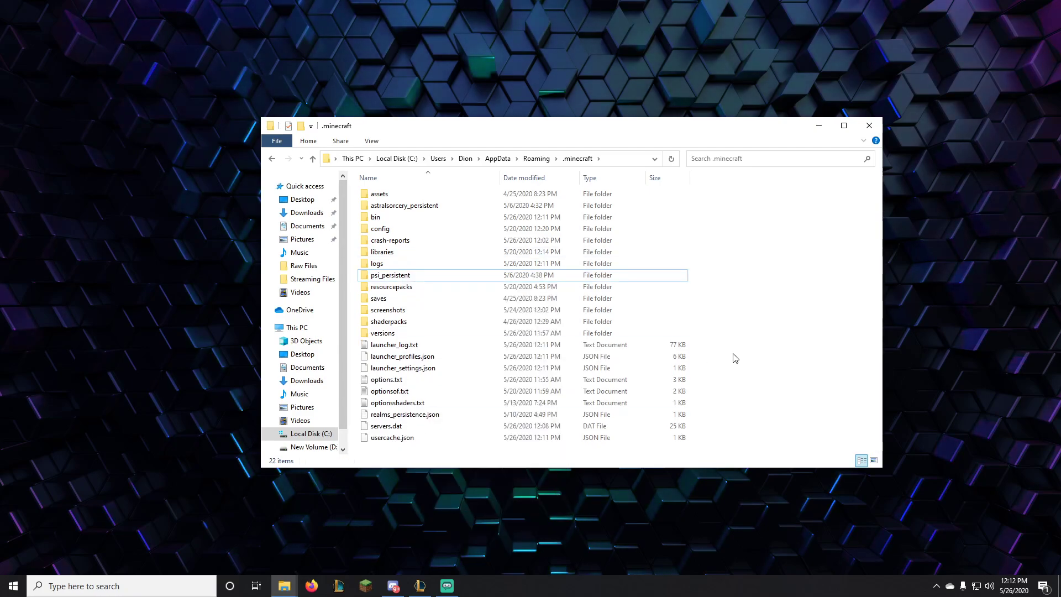
{"action": "right_click", "coordinate": [724, 332]}
{"action": "mouse_move", "coordinate": [743, 476]}
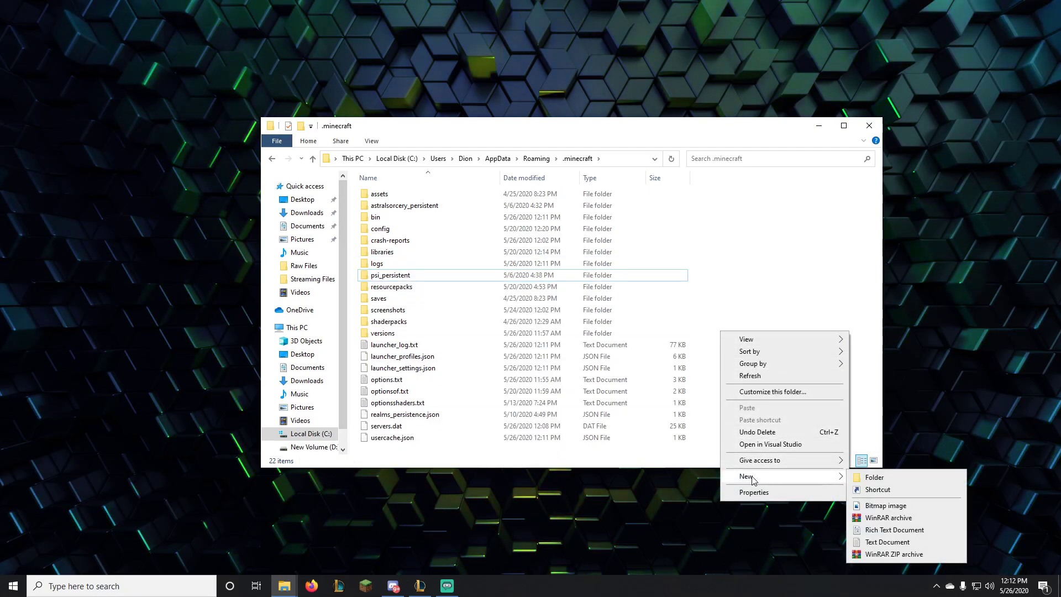
{"action": "left_click", "coordinate": [879, 479]}
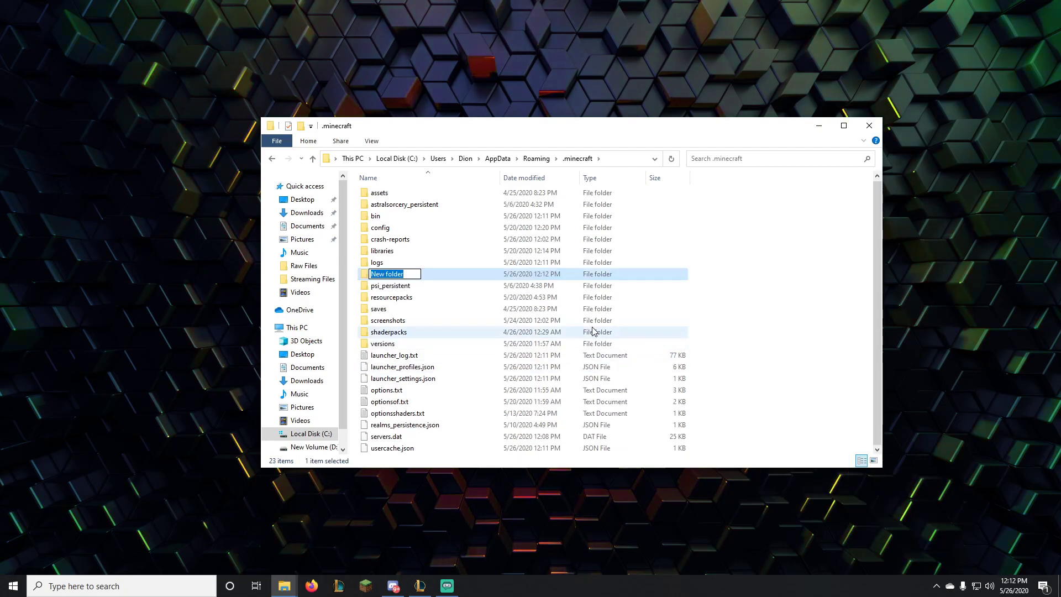
{"action": "type", "text": "mods"}
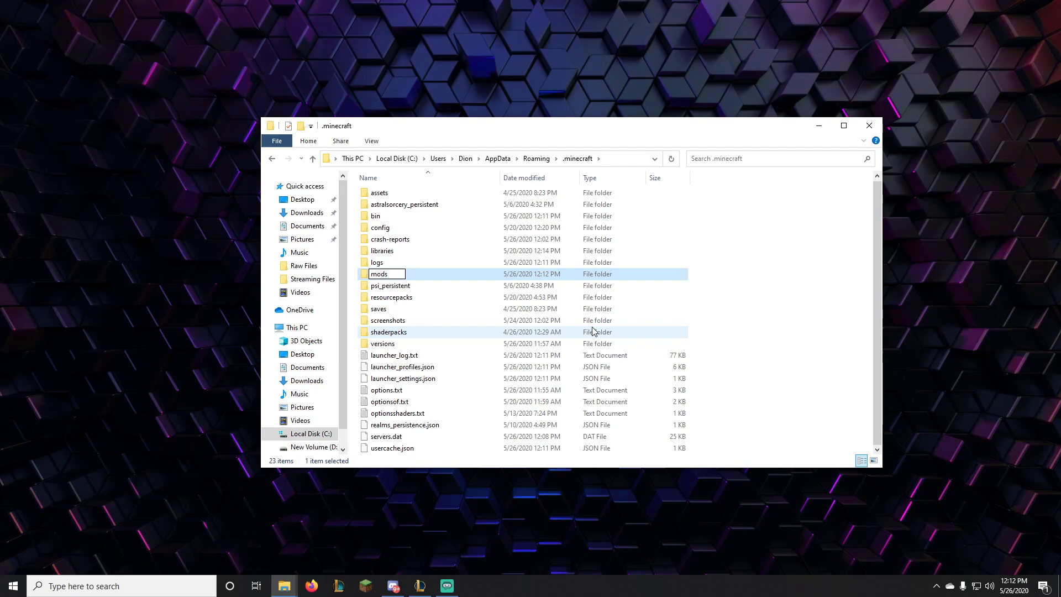
{"action": "key", "text": "Return"}
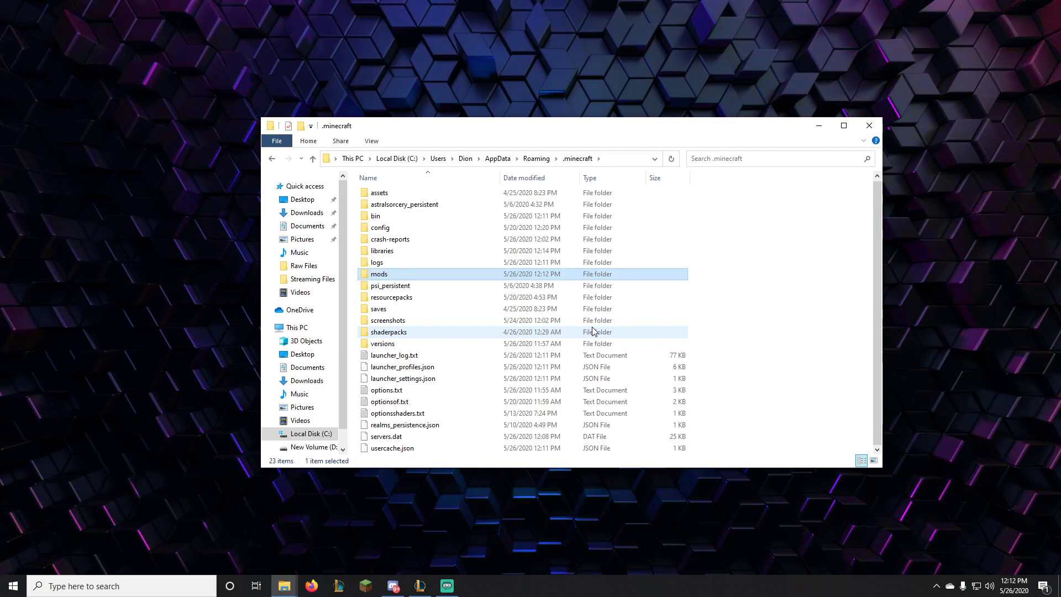
- Move OptiFine_1.8.9_HD_U_L5.jar and SkyblockAddons-1.8.9-1.5.0-beta.17.jar from Downloads into the new mods folder, and close both folder windows
{"action": "double_click", "coordinate": [596, 274]}
{"action": "mouse_move", "coordinate": [284, 585]}
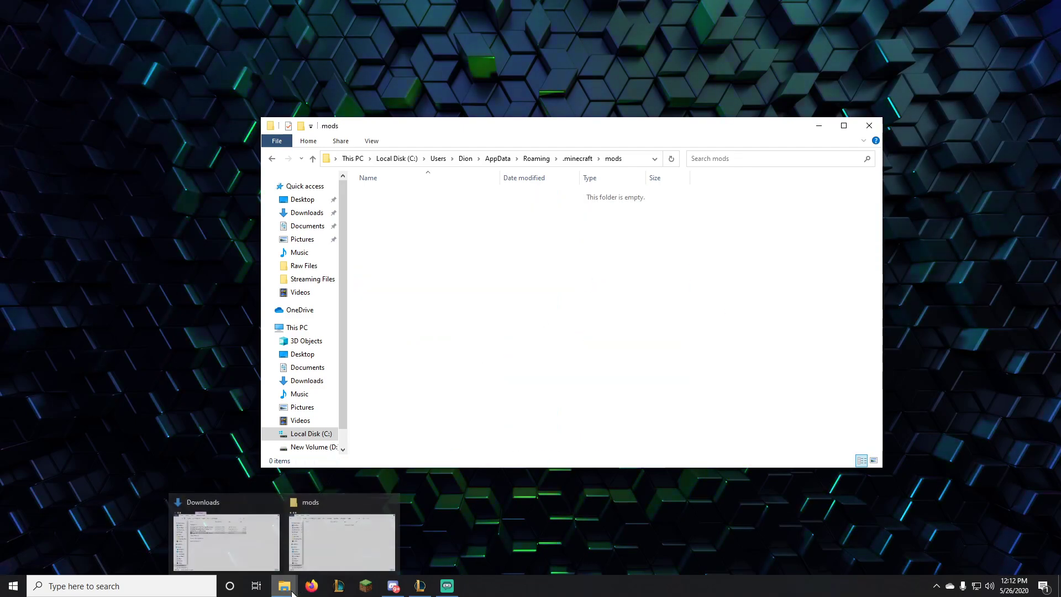
{"action": "left_click", "coordinate": [221, 539]}
{"action": "left_click_drag", "start_coordinate": [488, 98], "coordinate": [833, 116]}
{"action": "left_click_drag", "start_coordinate": [729, 225], "coordinate": [483, 250]}
{"action": "left_click", "coordinate": [947, 115]}
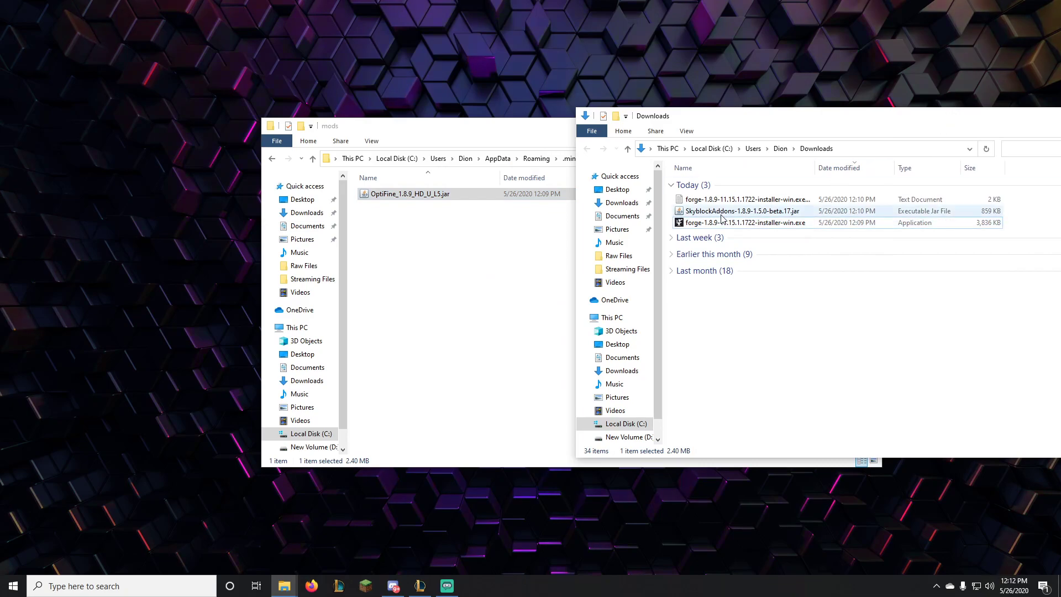
{"action": "left_click_drag", "start_coordinate": [751, 216], "coordinate": [464, 241]}
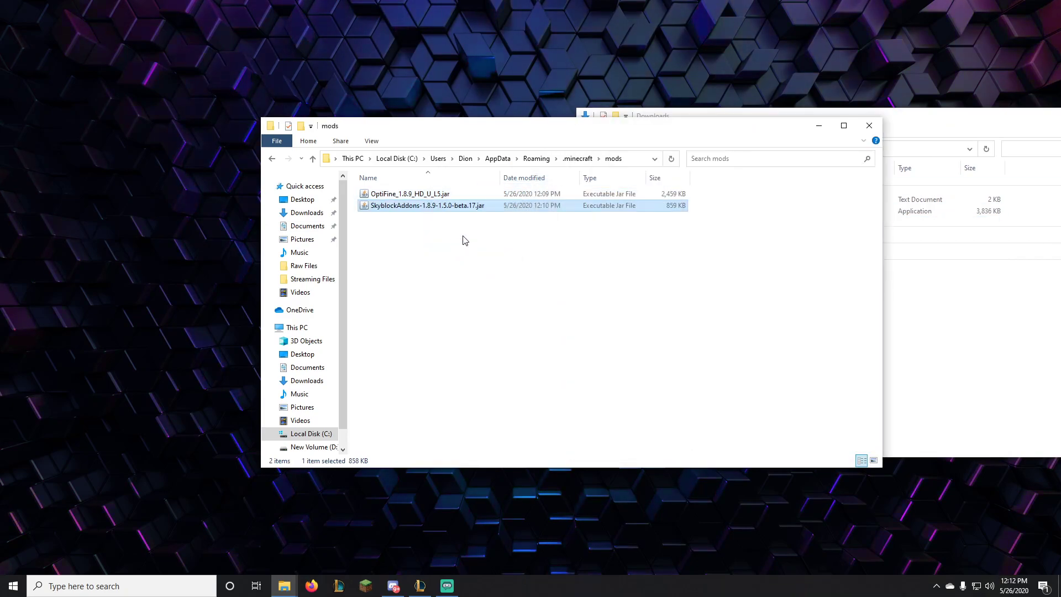
{"action": "left_click_drag", "start_coordinate": [964, 128], "coordinate": [631, 111]}
{"action": "left_click", "coordinate": [863, 103]}
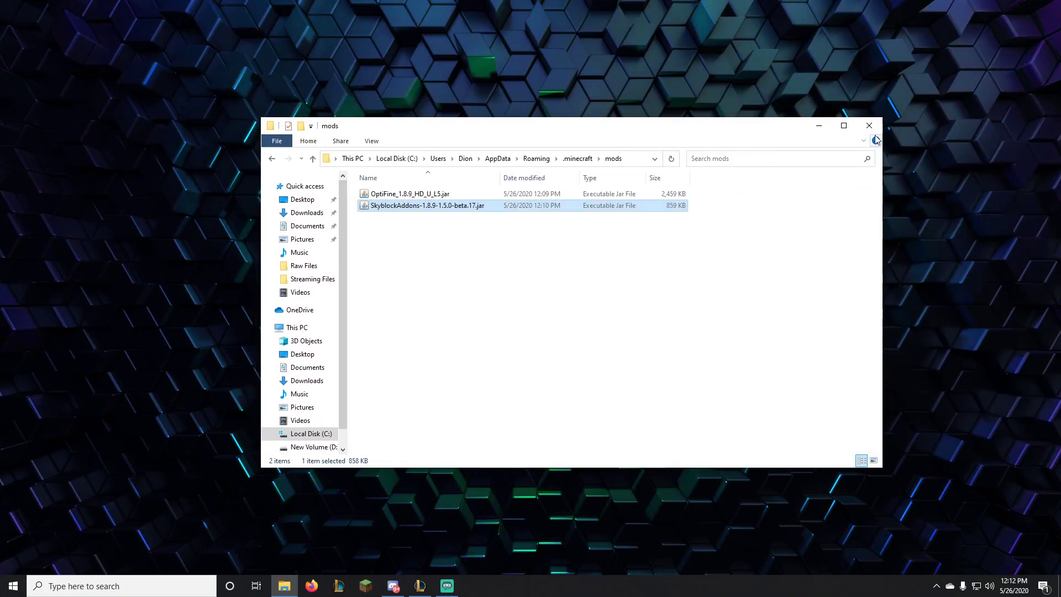
{"action": "left_click", "coordinate": [869, 126]}
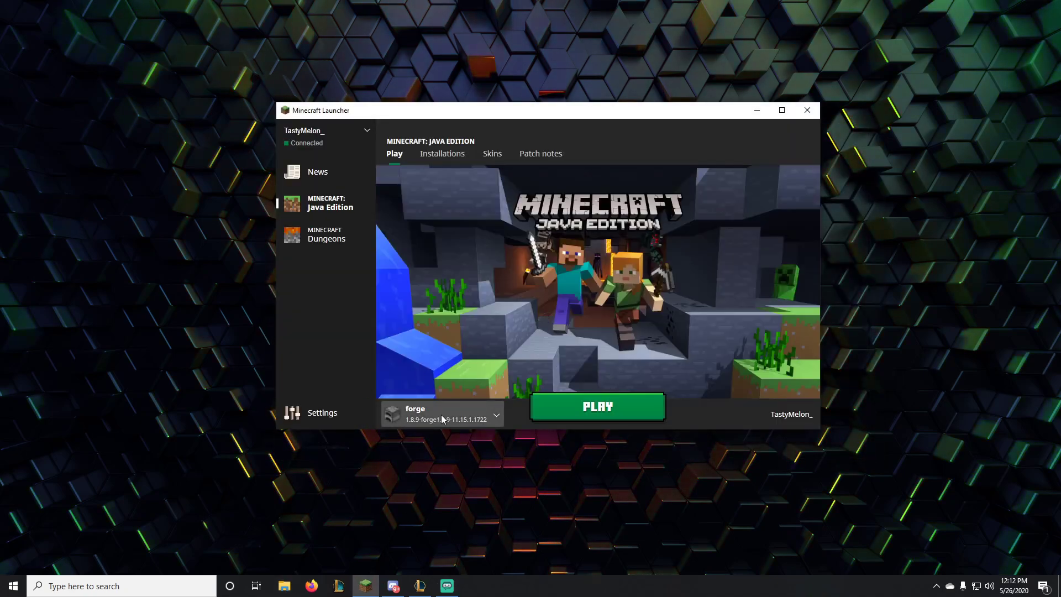
- Edit the forge installation's JVM arguments to allocate 4 GB of memory with -Xmx4G, and save the installation
{"action": "left_click", "coordinate": [441, 161]}
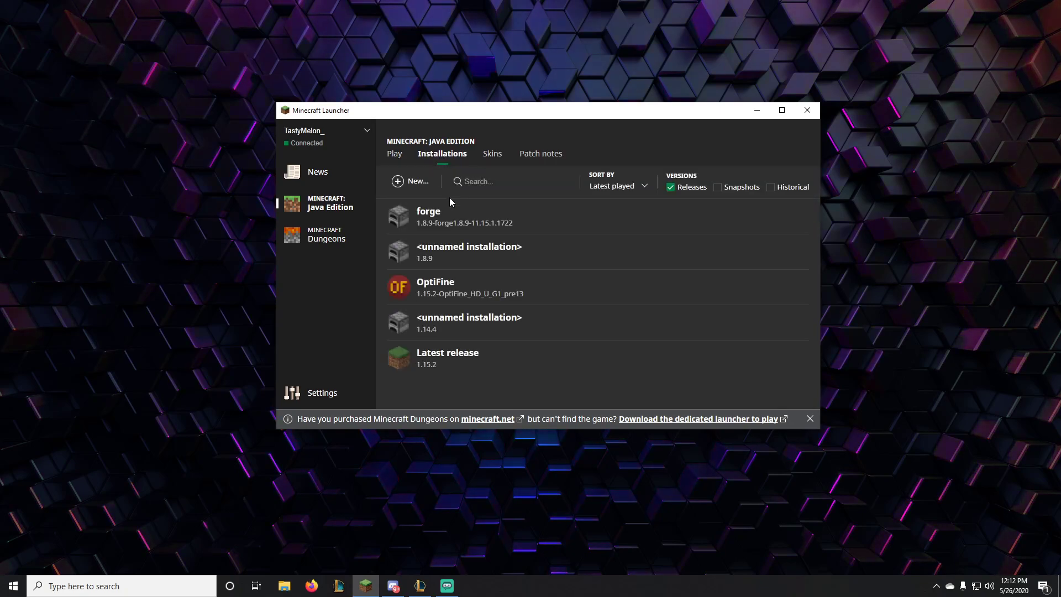
{"action": "left_click", "coordinate": [799, 216]}
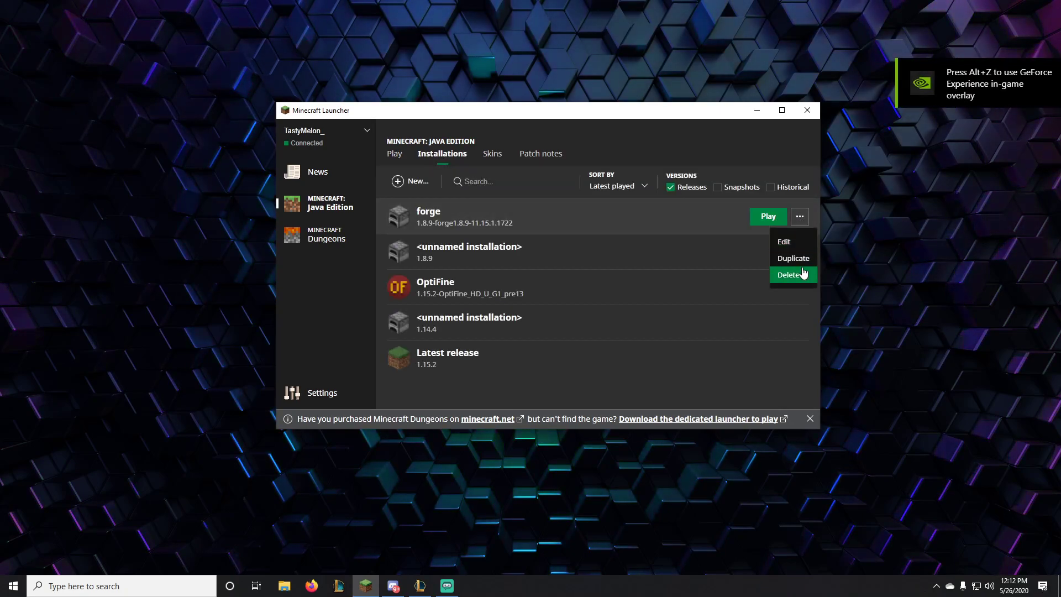
{"action": "left_click", "coordinate": [793, 242]}
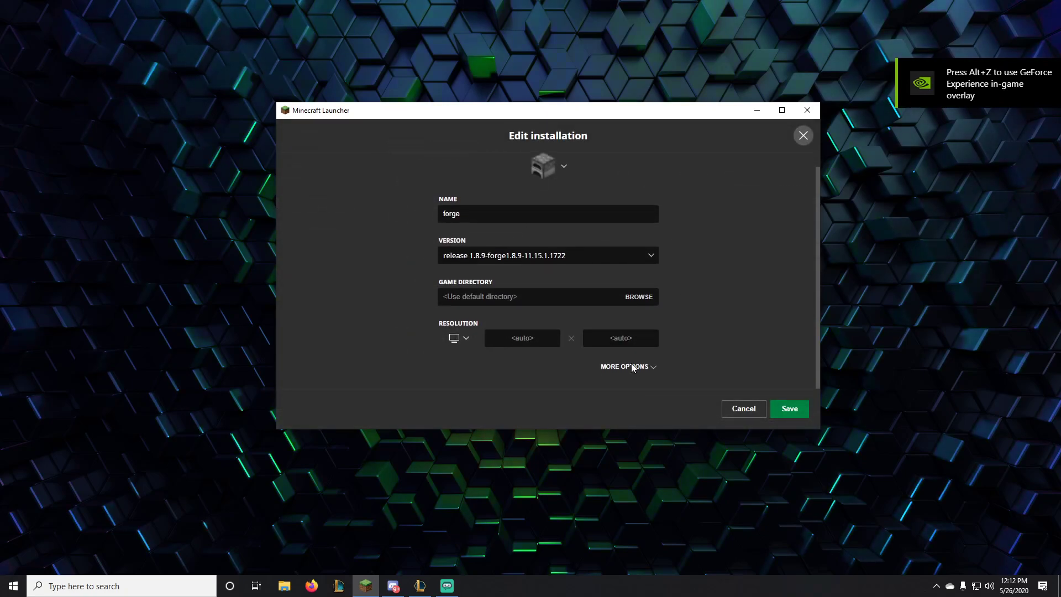
{"action": "left_click", "coordinate": [629, 366]}
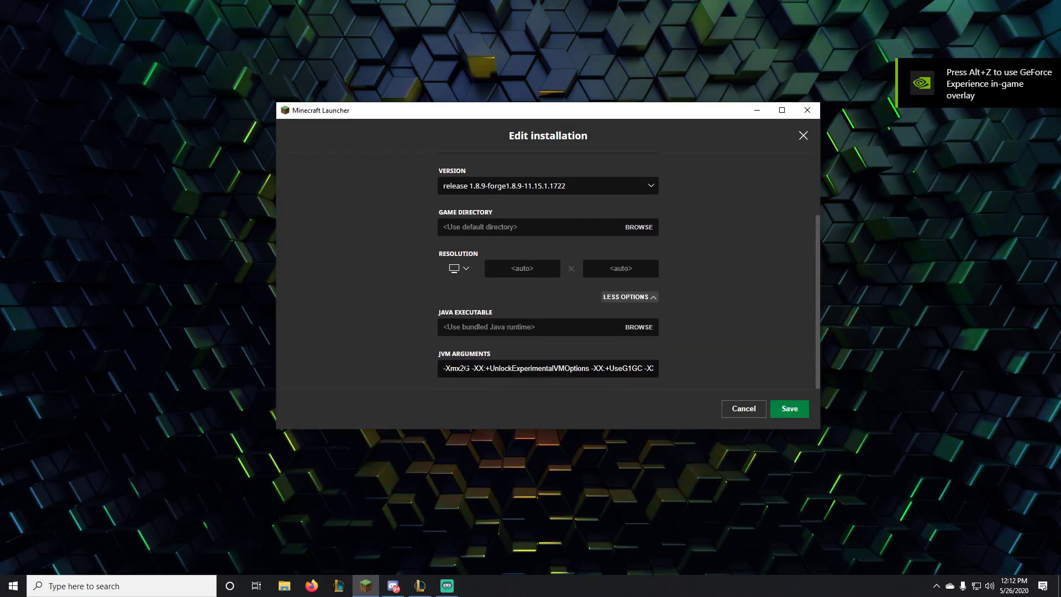
{"action": "left_click", "coordinate": [464, 368]}
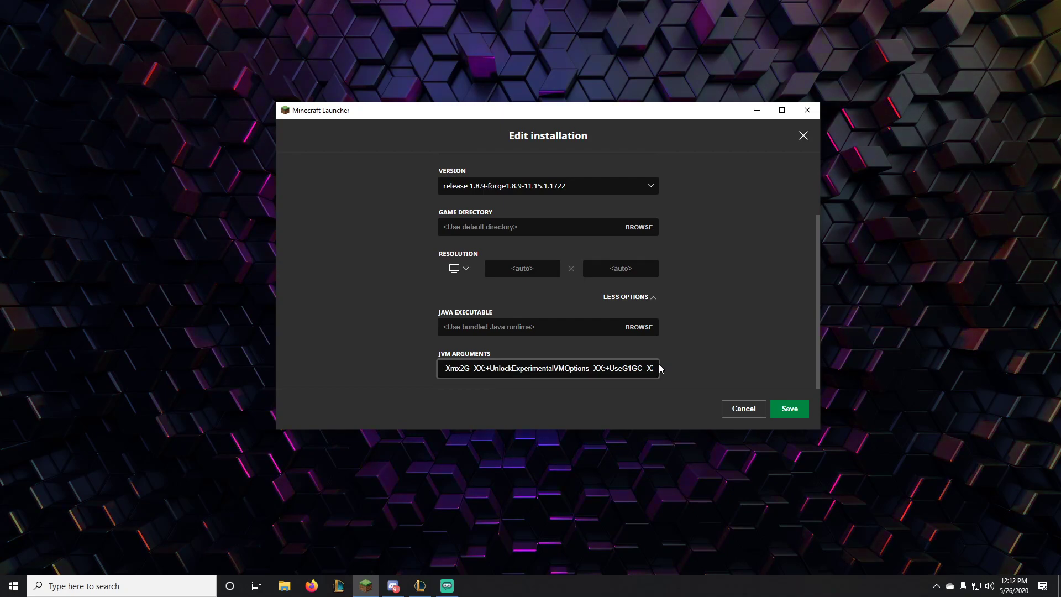
{"action": "key", "text": "BackSpace"}
{"action": "type", "text": "4"}
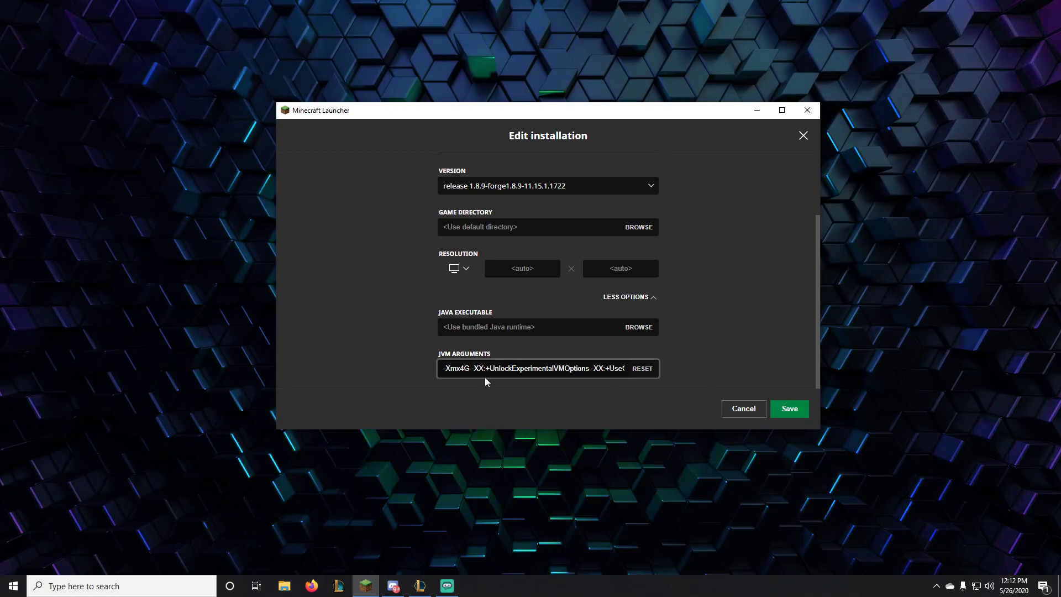
{"action": "left_click", "coordinate": [794, 409]}
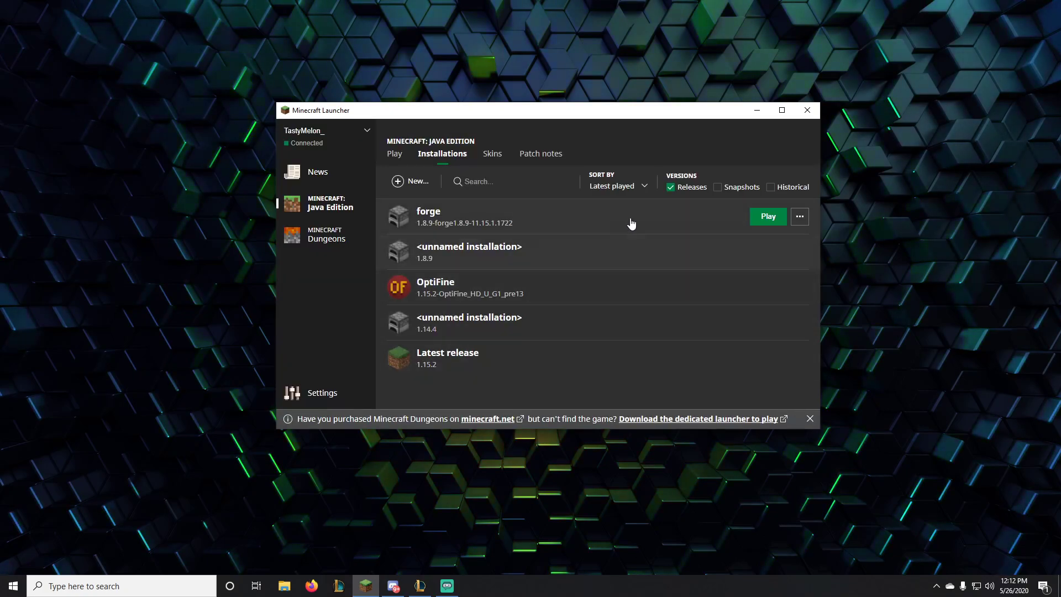
- Launch Minecraft with the forge 1.8.9 installation and maximize the game window
{"action": "left_click", "coordinate": [397, 158]}
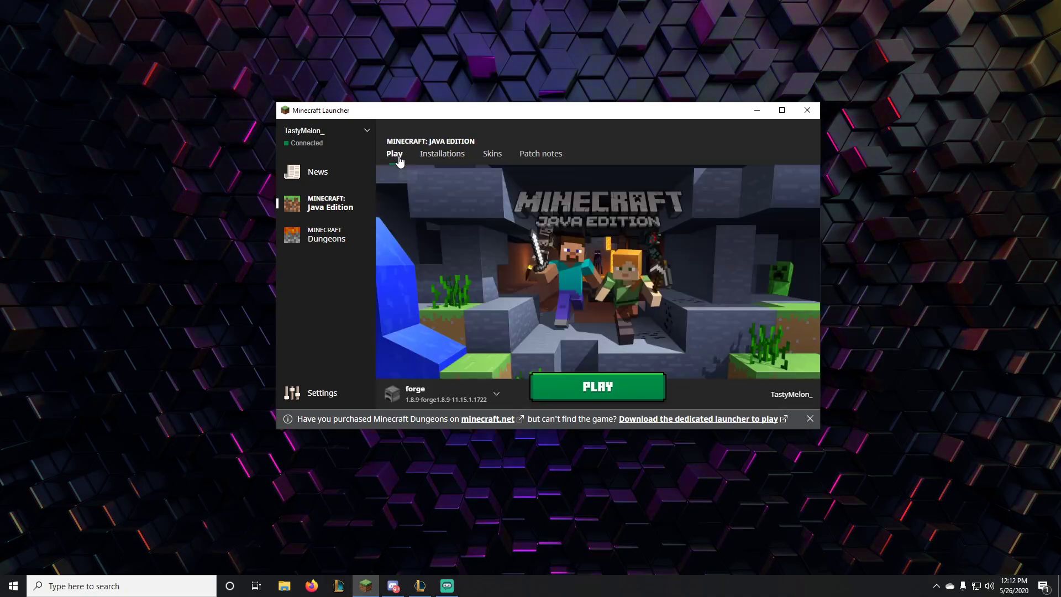
{"action": "left_click", "coordinate": [594, 391]}
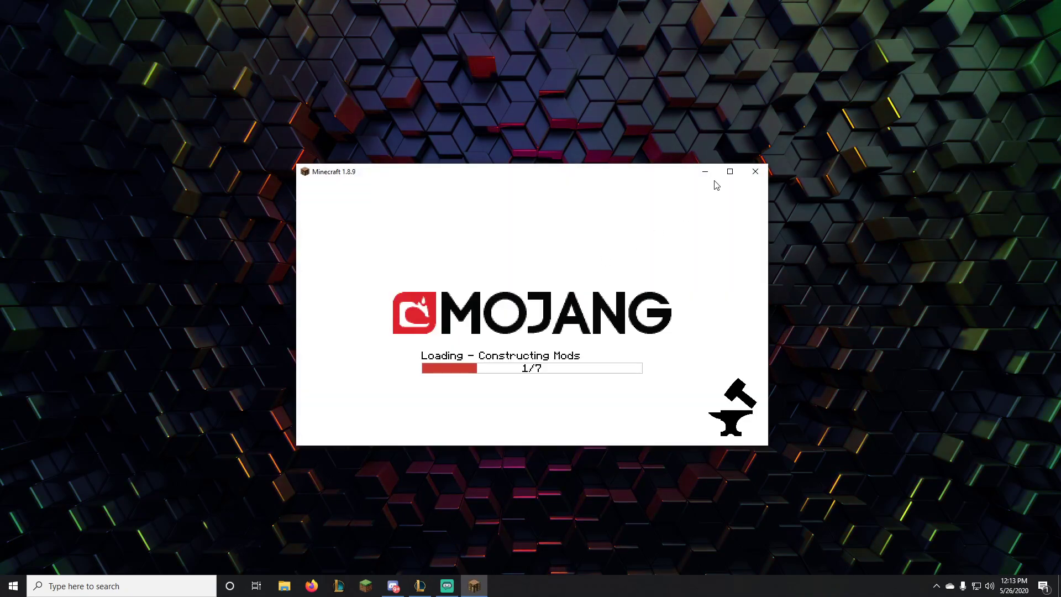
{"action": "left_click", "coordinate": [729, 171]}
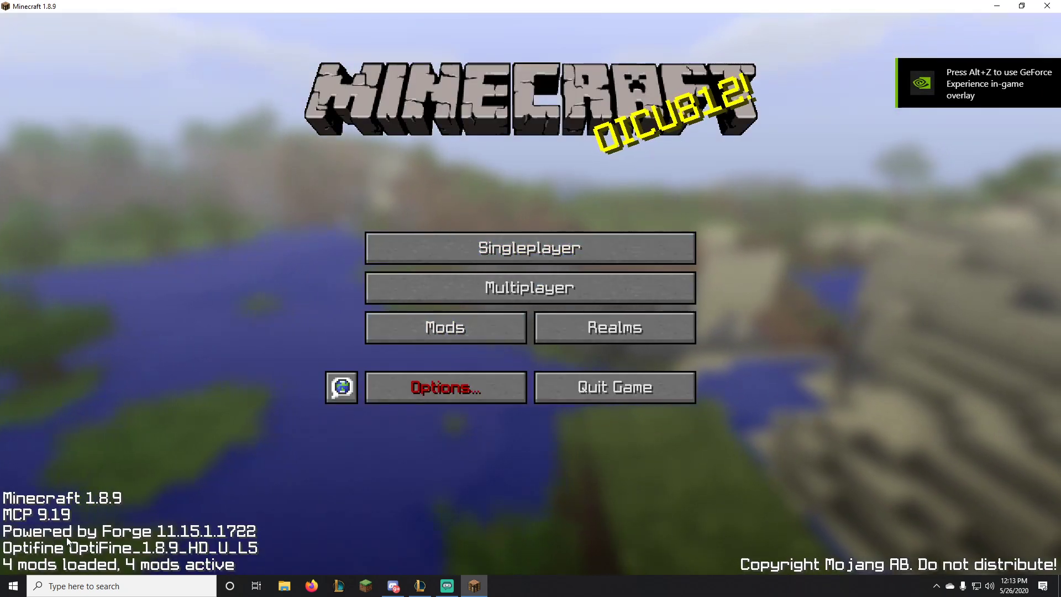
- Join the Hypixel server and enter SkyBlock through the lobby's Game Menu compass
{"action": "left_click", "coordinate": [374, 328]}
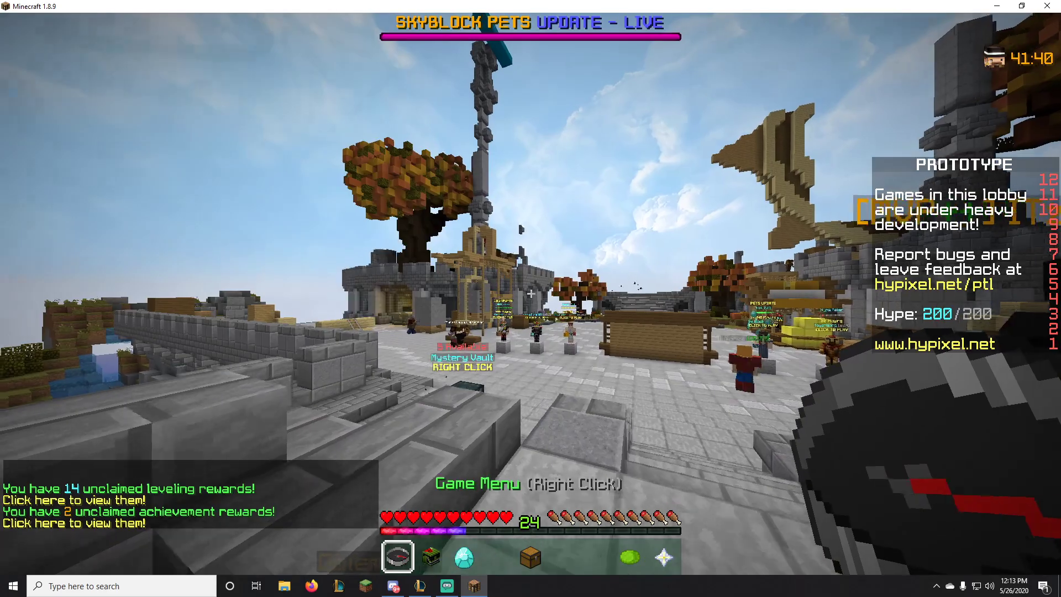
{"action": "right_click", "coordinate": [531, 293]}
{"action": "left_click", "coordinate": [474, 180]}
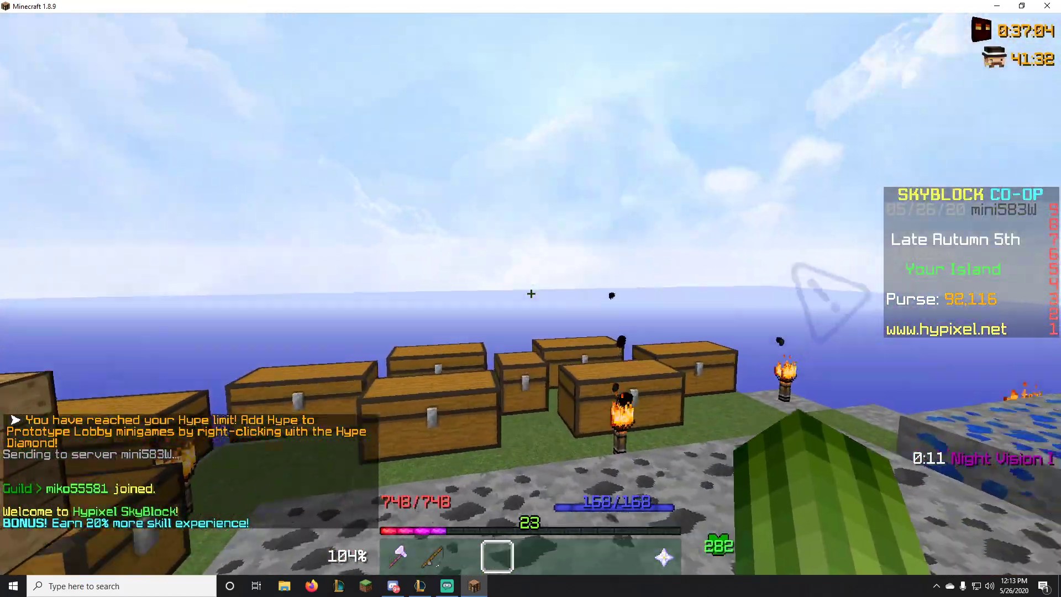
- Look around the SkyBlock island, pause the game to examine the SkyblockAddons timers, and resume playing
{"action": "key", "text": "w"}
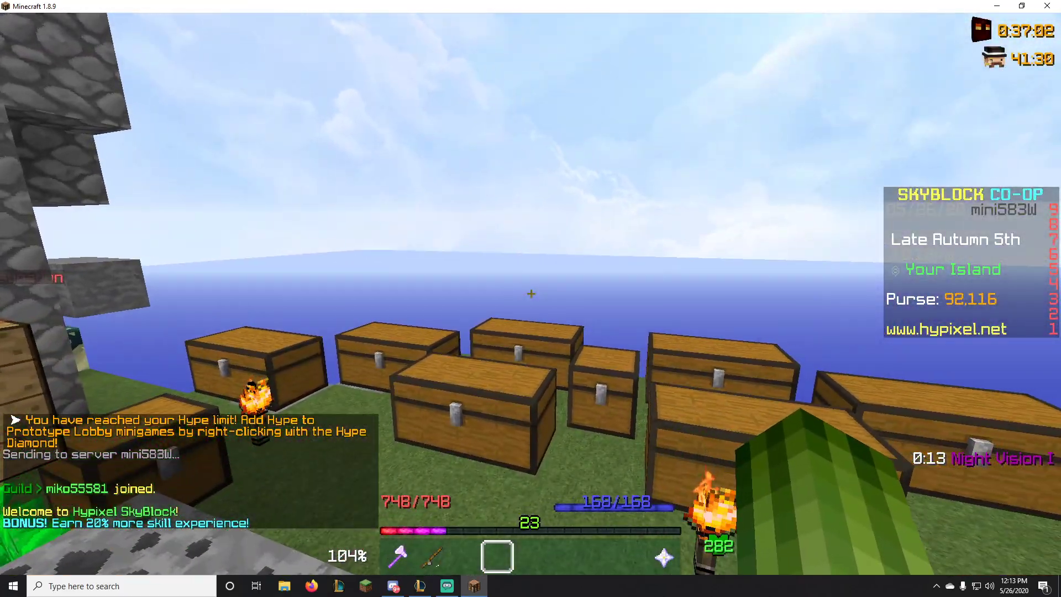
{"action": "key", "text": "Escape"}
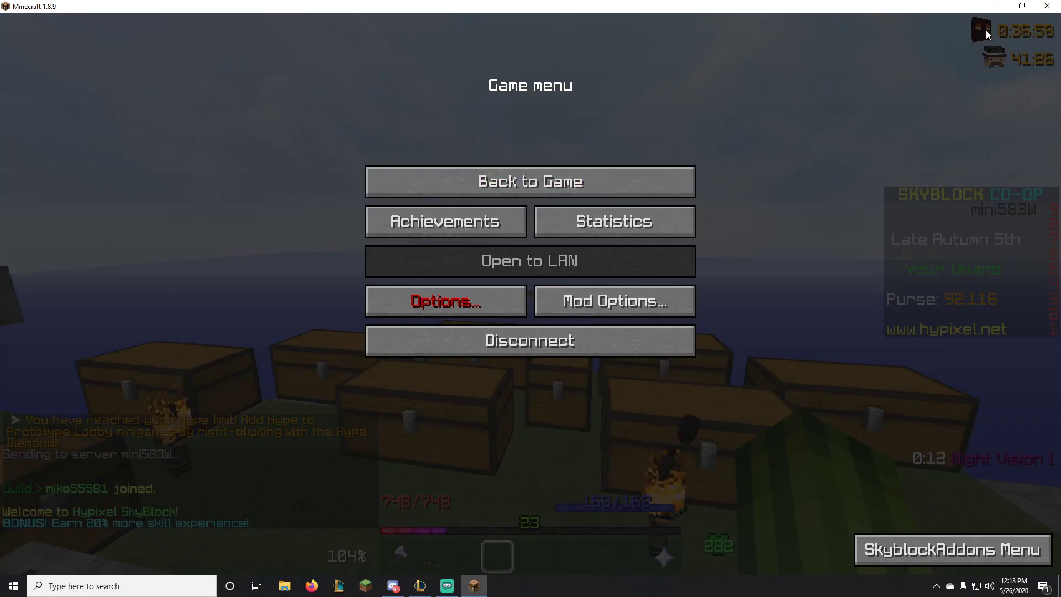
{"action": "left_click", "coordinate": [628, 184]}
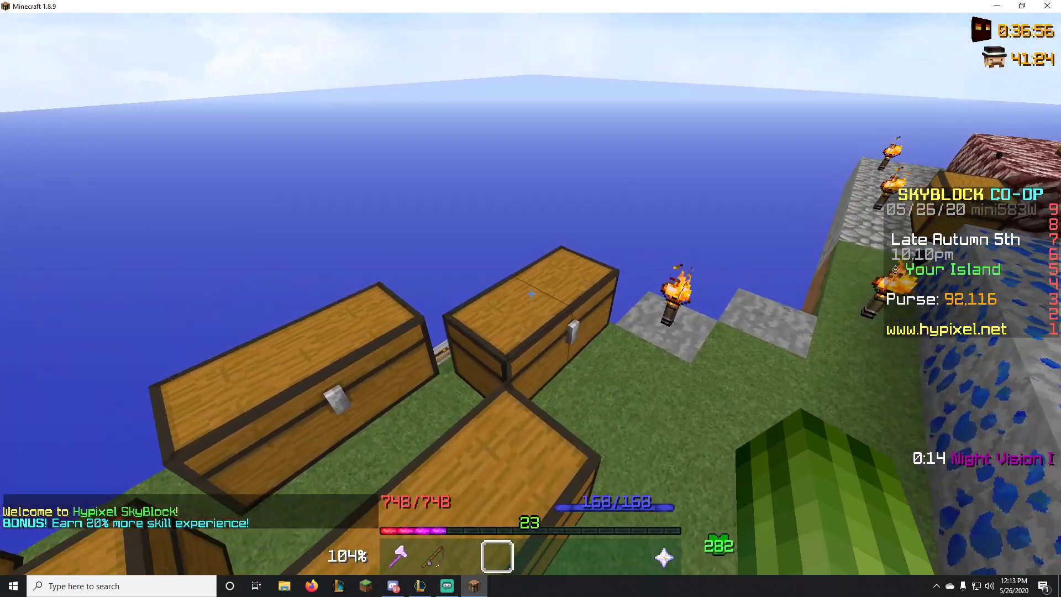
- Open the SkyblockAddons settings with the chat command /sba
{"action": "type", "text": "t"}
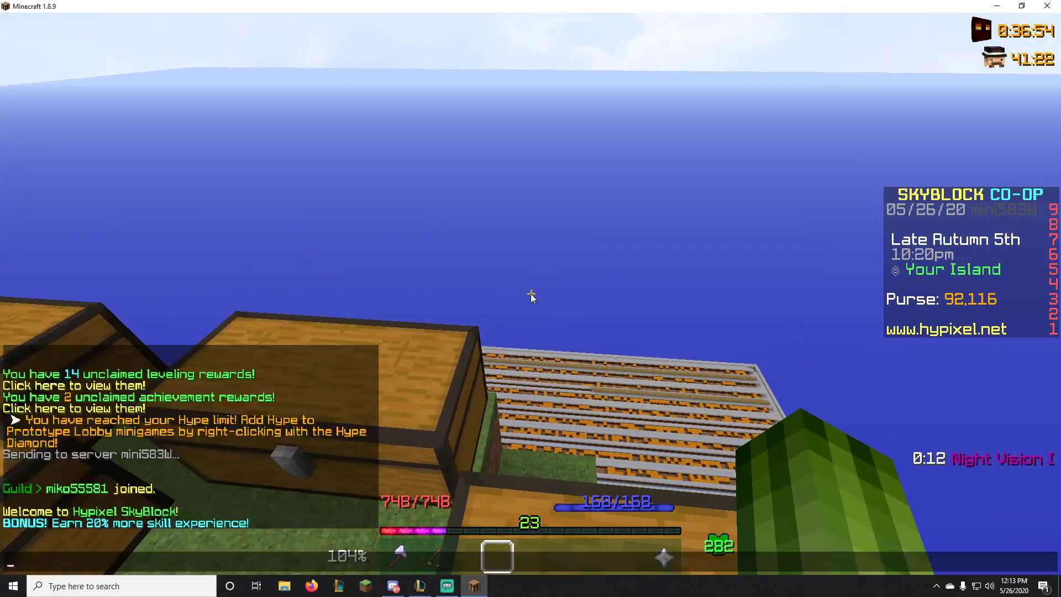
{"action": "type", "text": "/sba"}
{"action": "key", "text": "Return"}
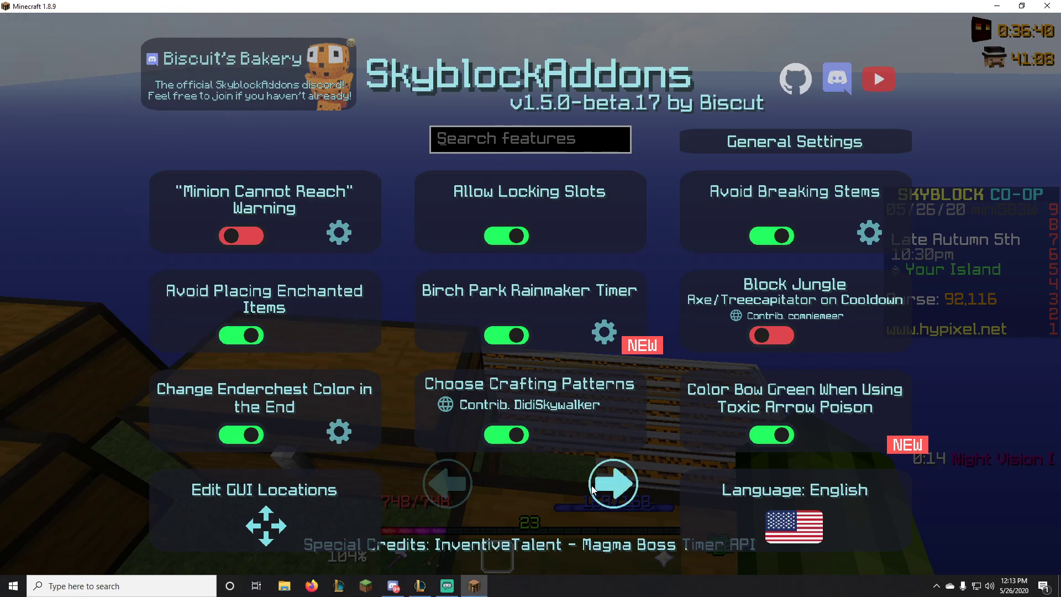
- Browse the SkyblockAddons feature pages, switch Dark Auction Timer off and back on, and close the settings
{"action": "left_click", "coordinate": [612, 490]}
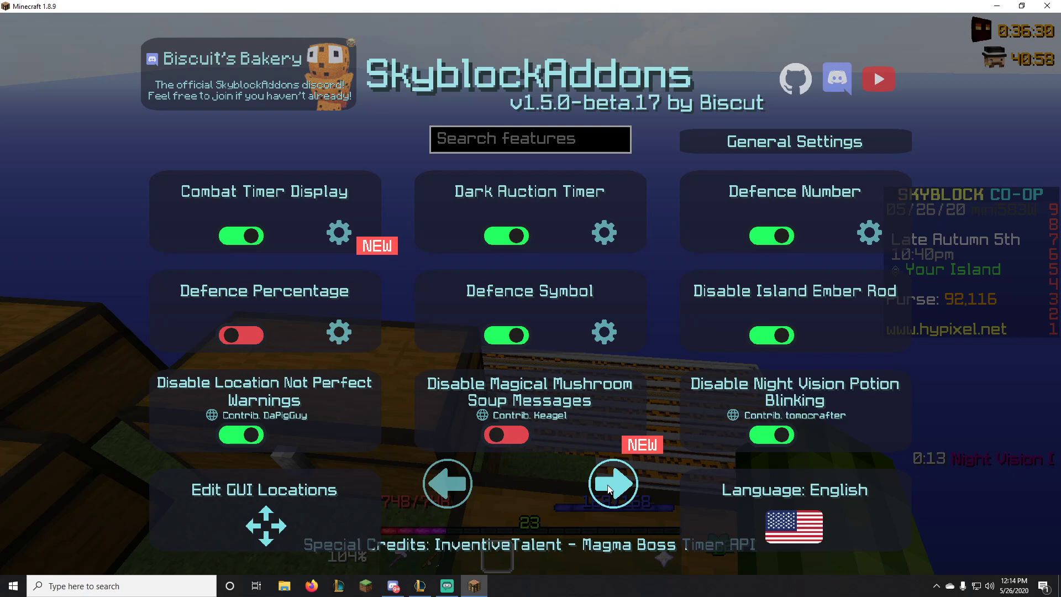
{"action": "left_click", "coordinate": [508, 239]}
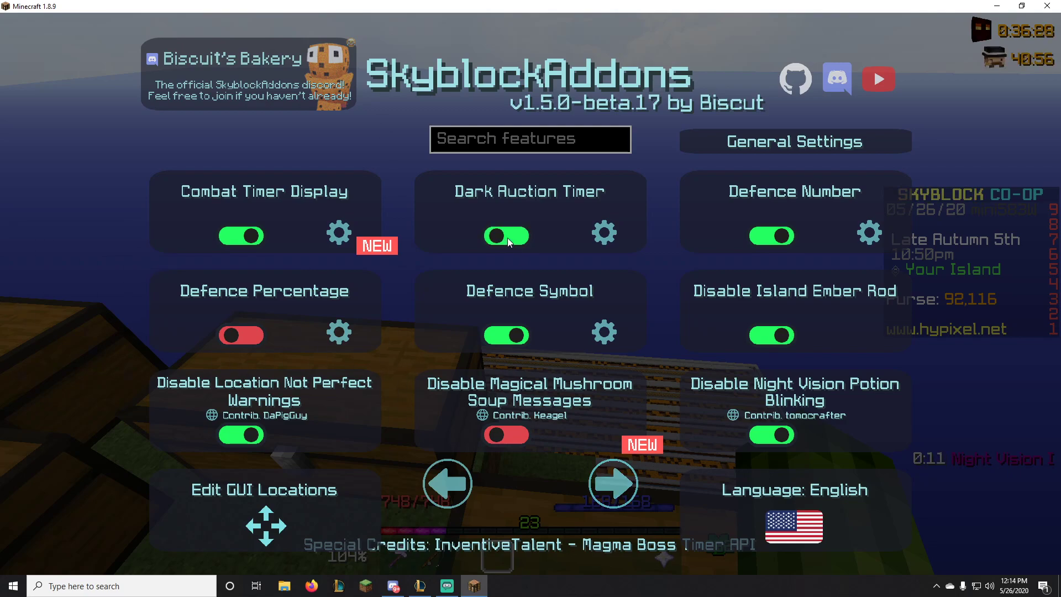
{"action": "left_click", "coordinate": [508, 238]}
{"action": "left_click", "coordinate": [614, 486]}
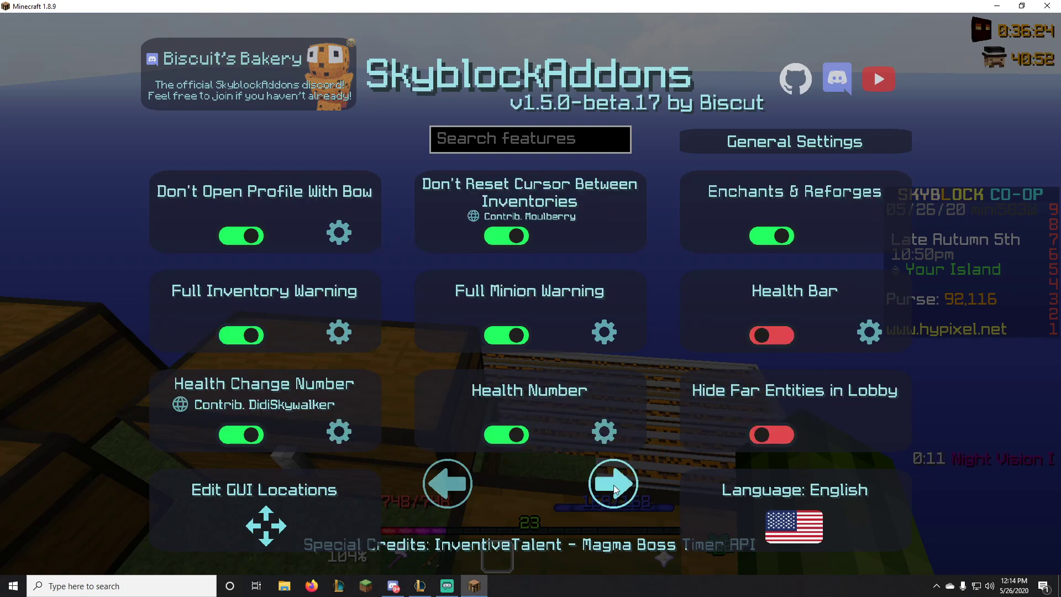
{"action": "left_click", "coordinate": [614, 487]}
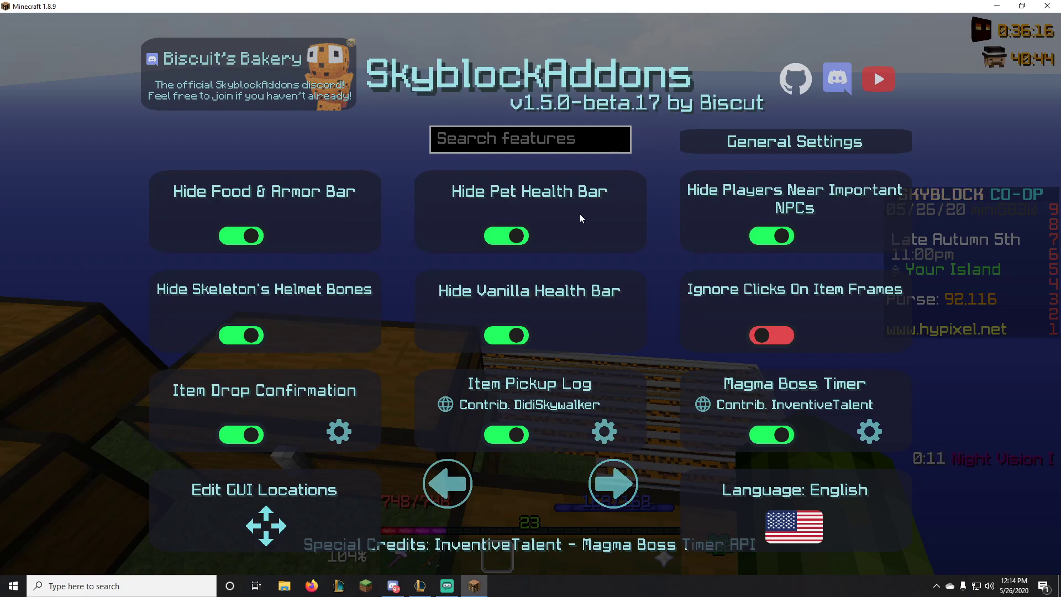
{"action": "left_click", "coordinate": [607, 495]}
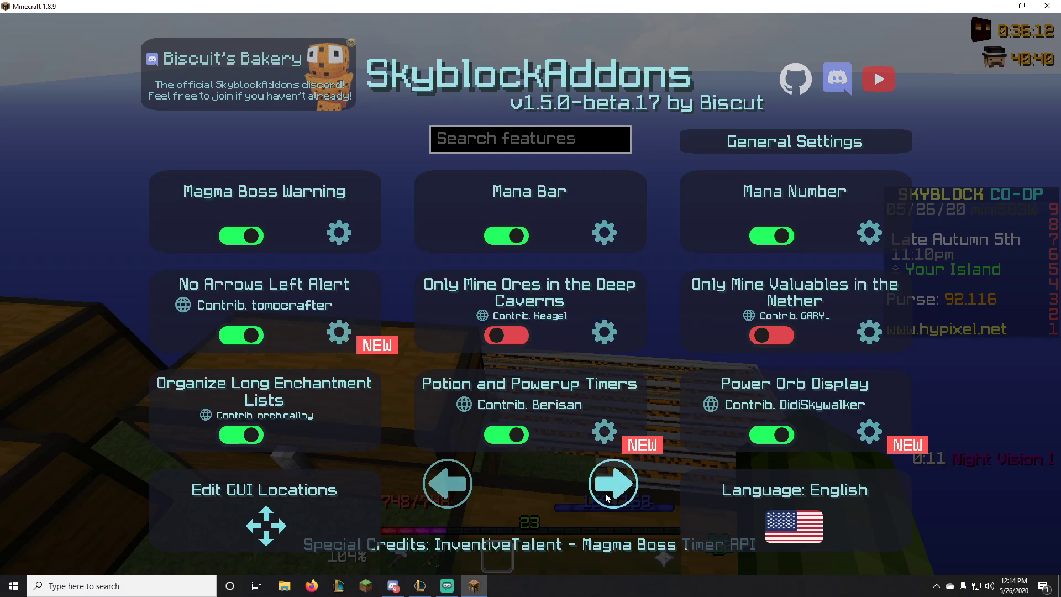
{"action": "key", "text": "Escape"}
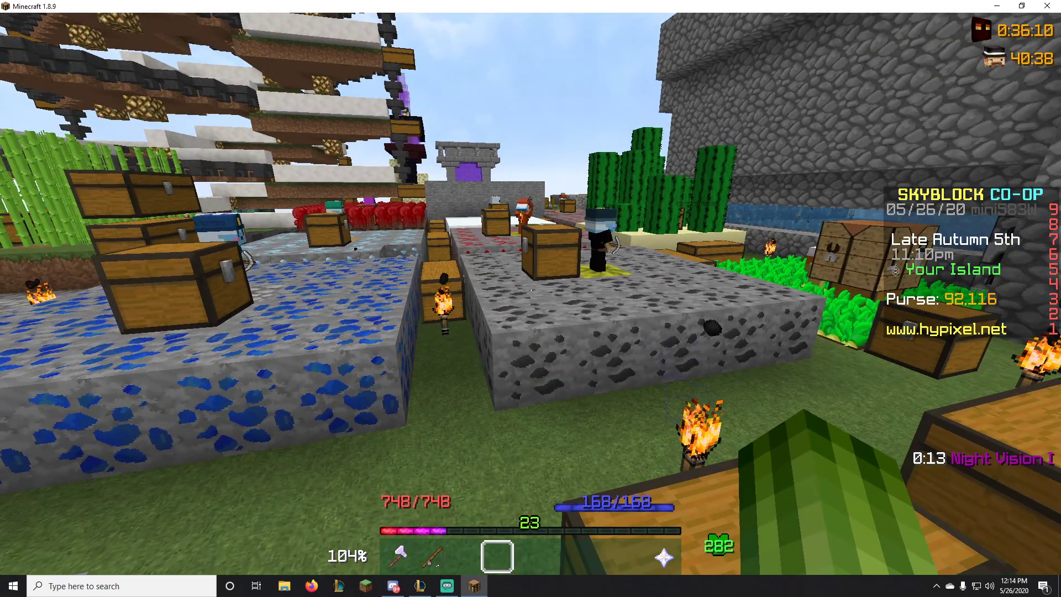
- Move back on the island and open the game menu
{"action": "key", "text": "s"}
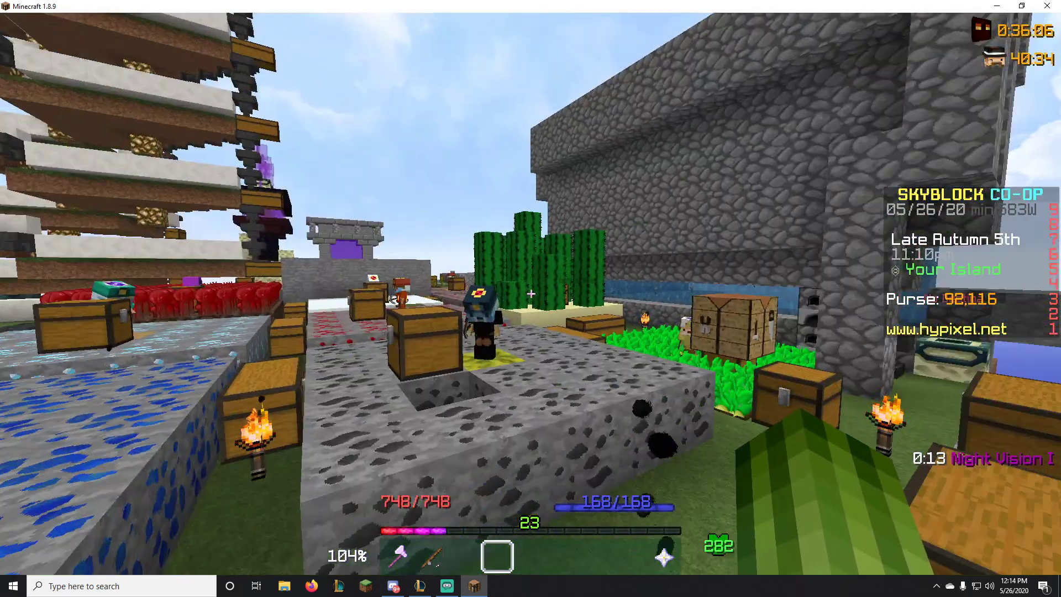
{"action": "key", "text": "Escape"}
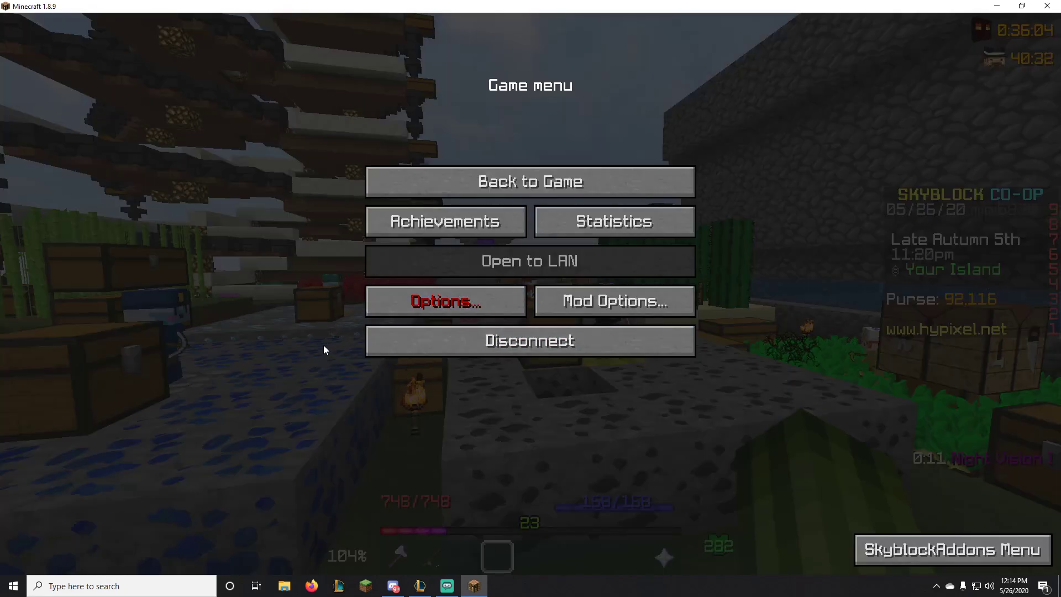